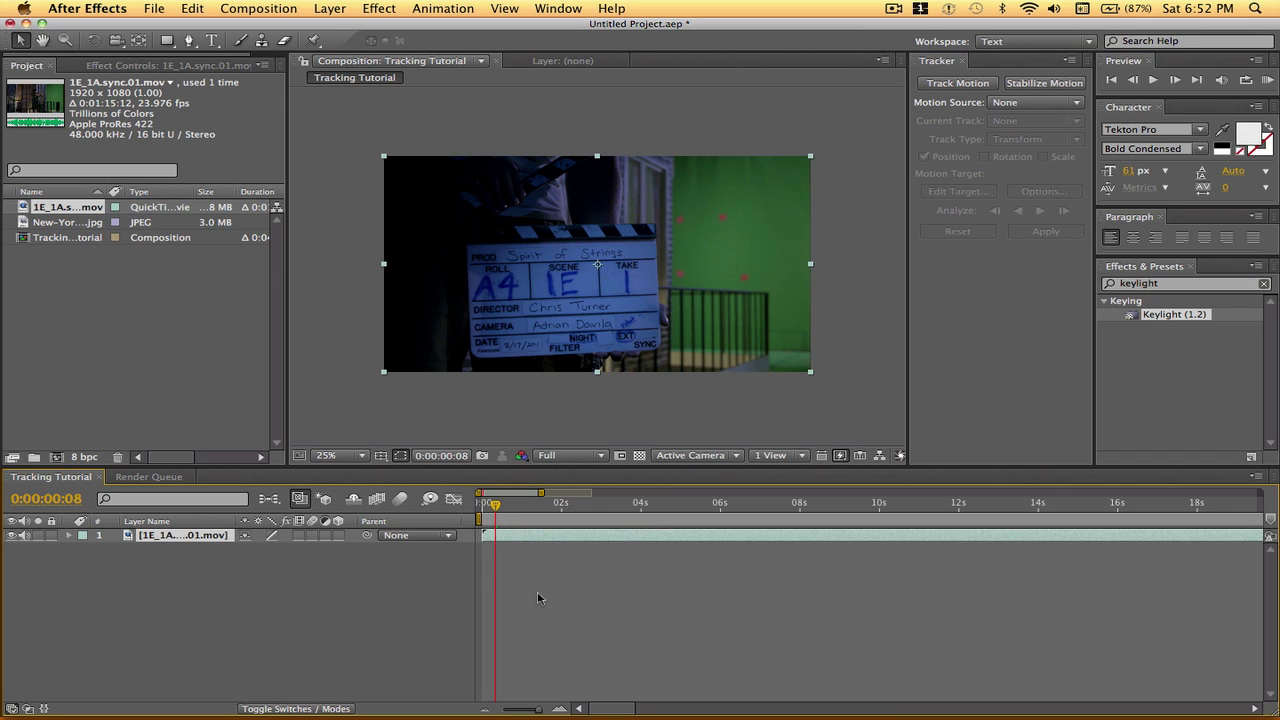
- Zoom the timeline out and scrub to 0:00:11:17, past the clapperboard to the violinist
left_click_drag(537, 714, 526, 713)
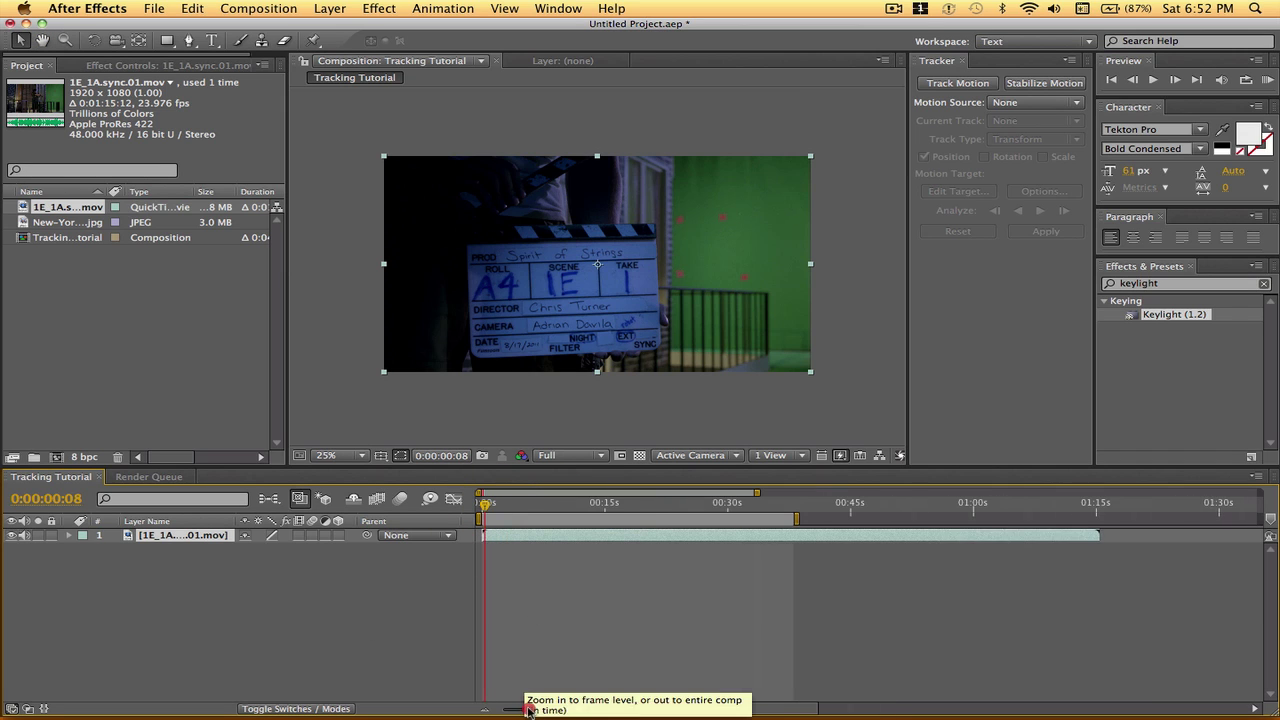
left_click(498, 510)
left_click_drag(498, 510, 578, 504)
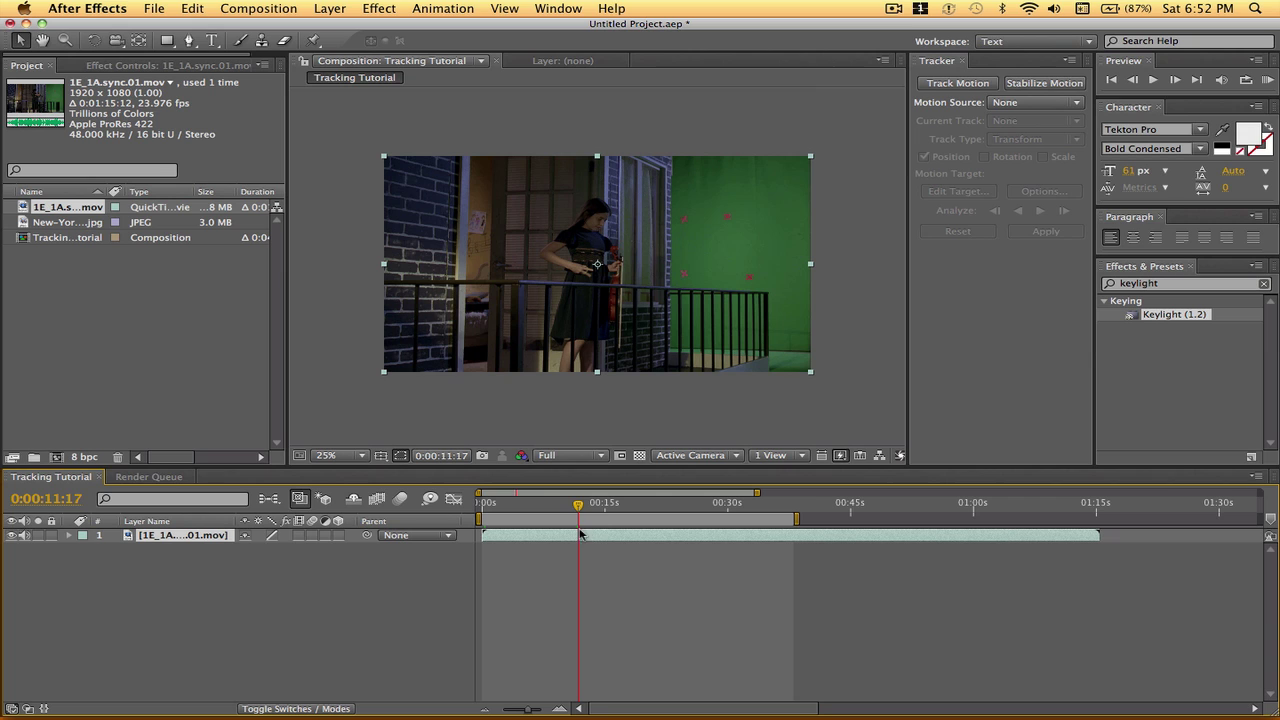
- Add New-York-City-At-Night-2.jpg beneath the clip and shift the footage earlier to skip the clapperboard
left_click_drag(579, 508, 576, 505)
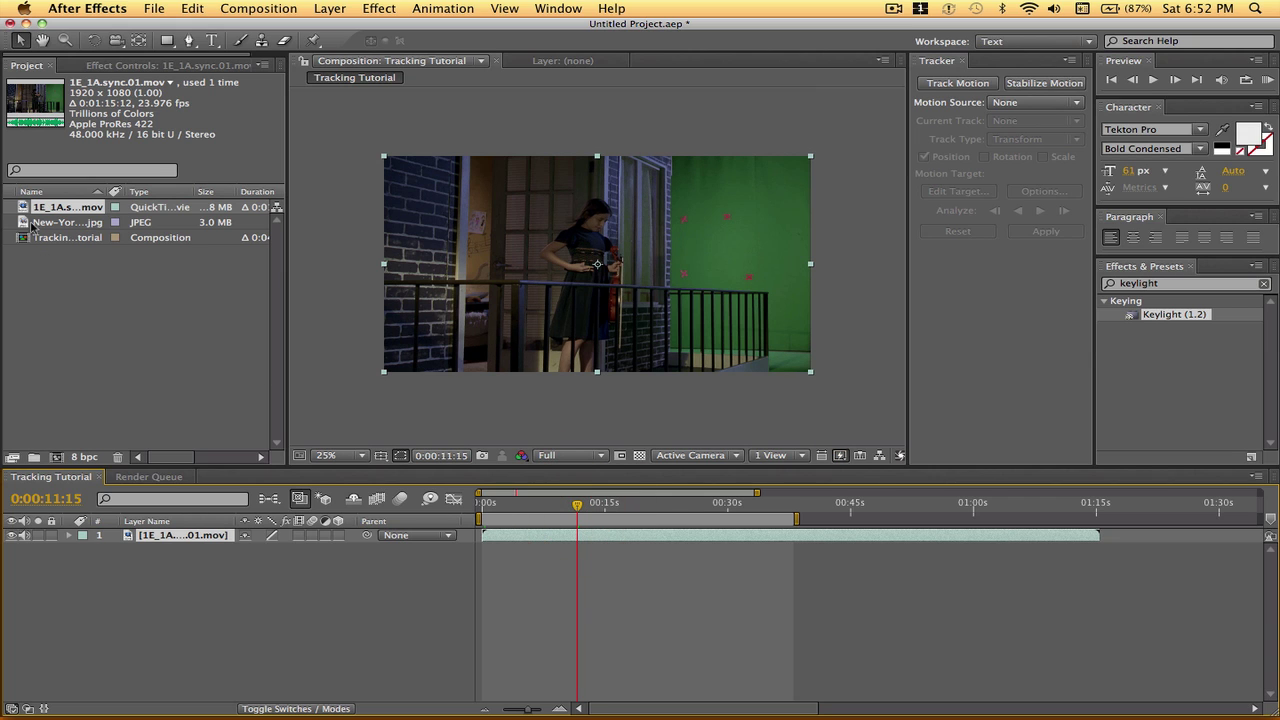
left_click_drag(31, 226, 42, 546)
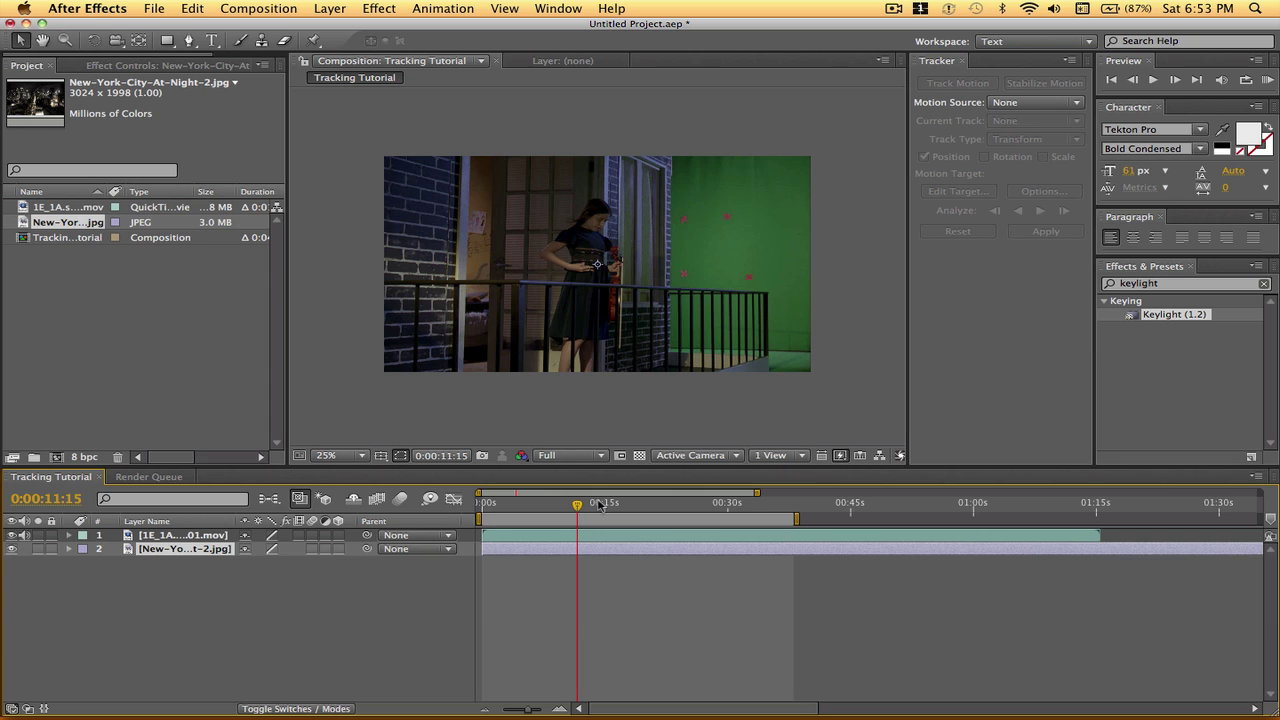
key("Home")
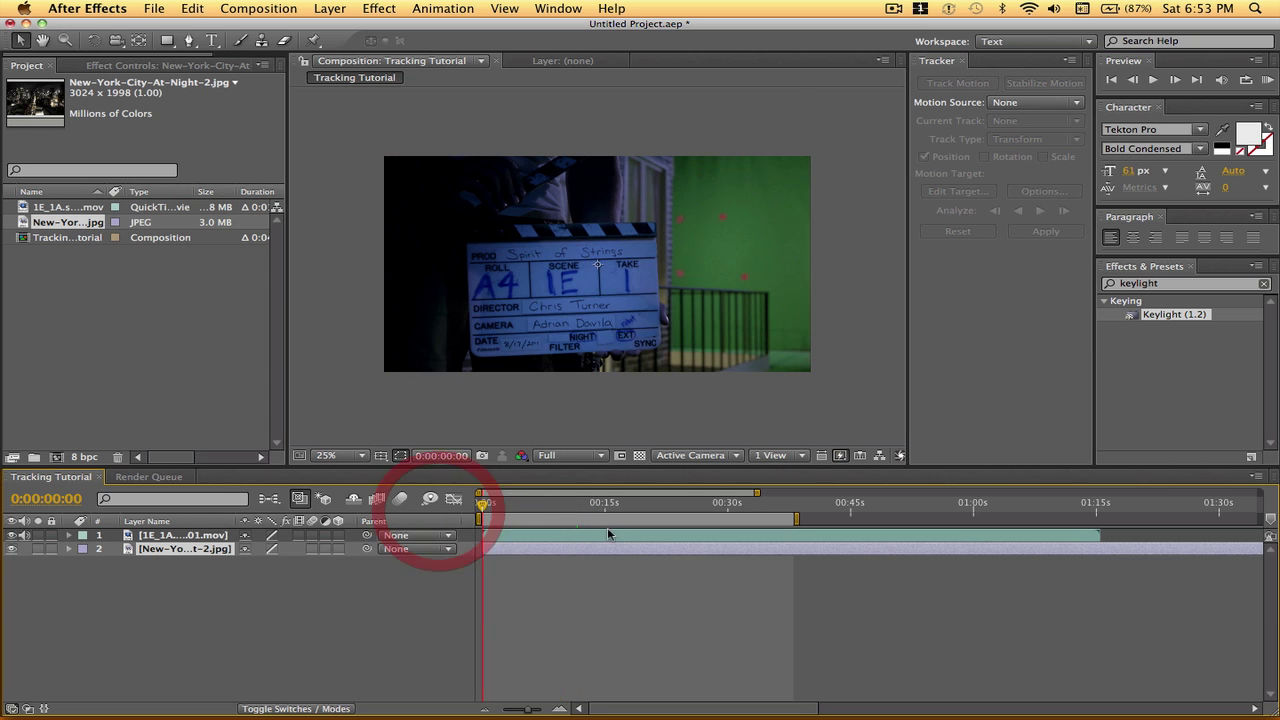
left_click_drag(608, 531, 509, 537)
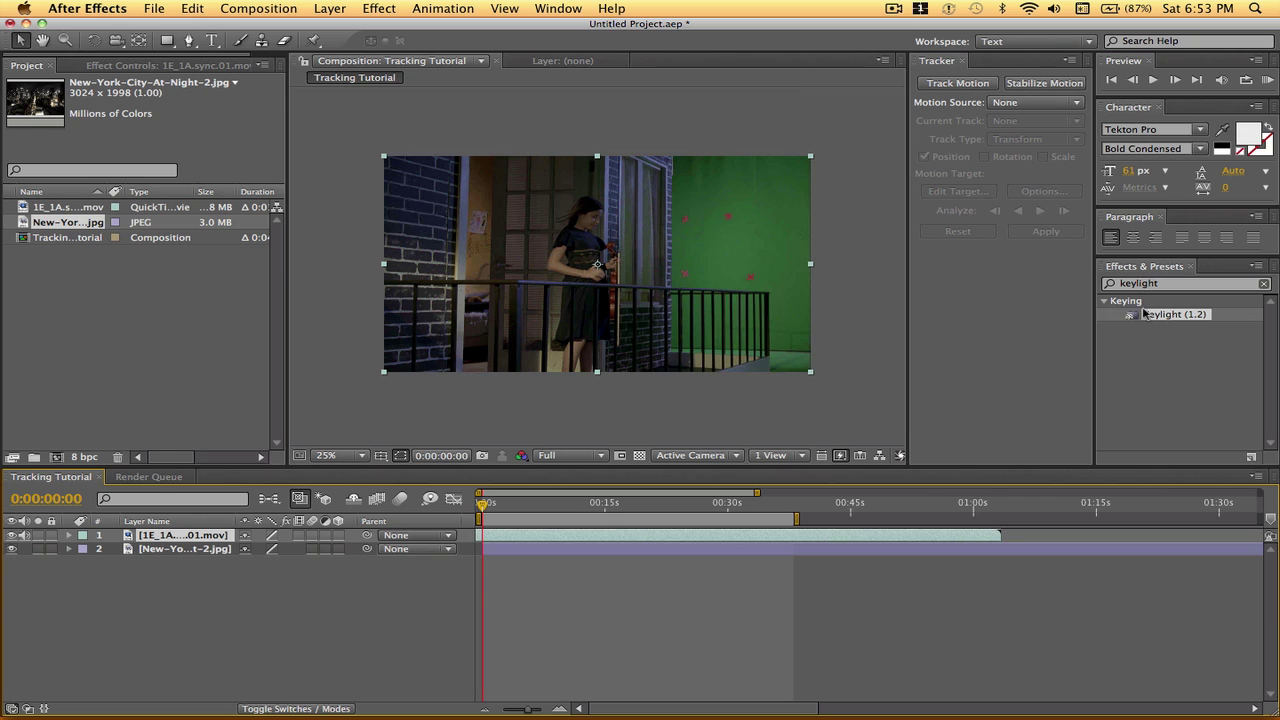
- Apply Keylight (1.2) to the balcony clip, sample the green screen as Screen Colour, Screen Gain 100.0
left_click_drag(1140, 317, 712, 240)
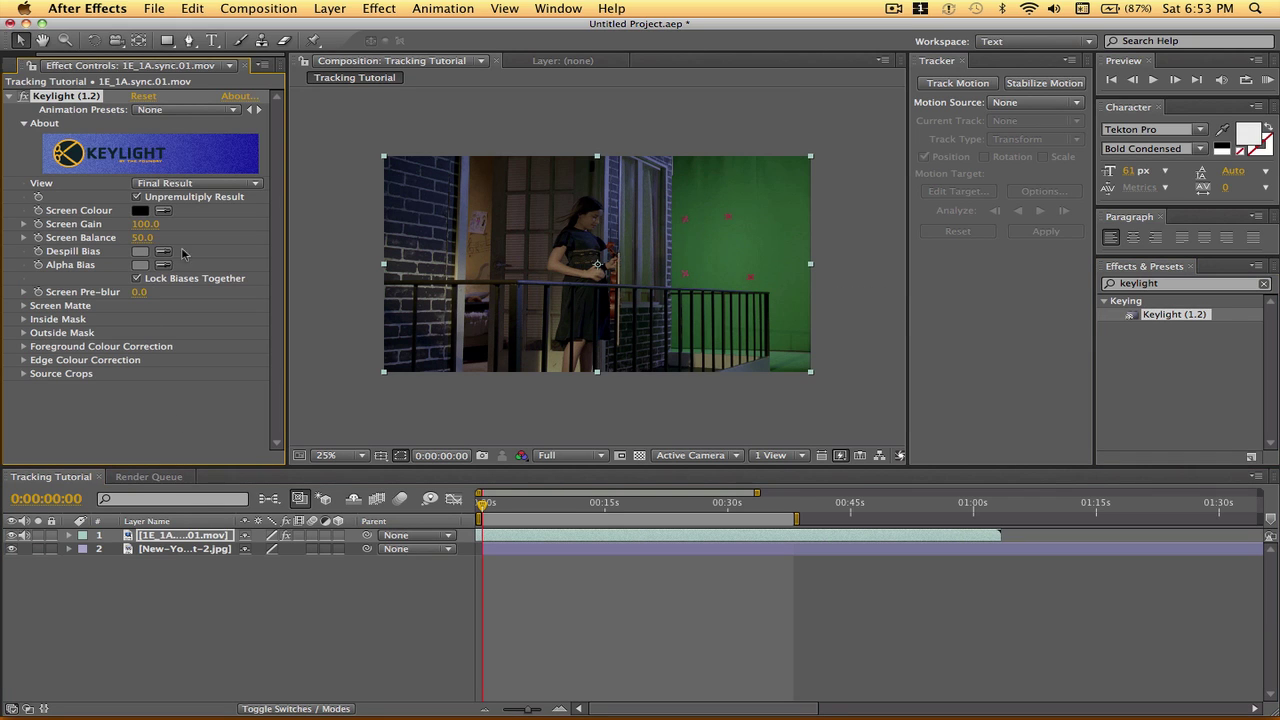
left_click(166, 217)
left_click(742, 246)
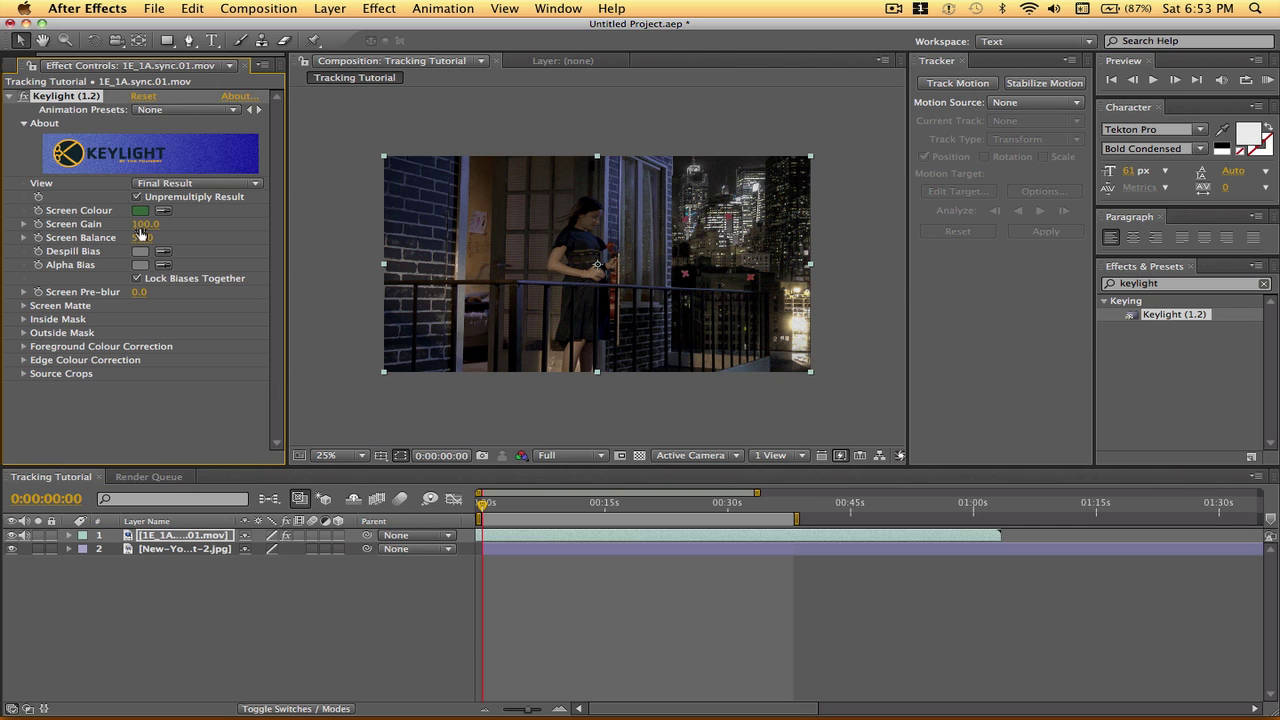
left_click_drag(144, 224, 143, 225)
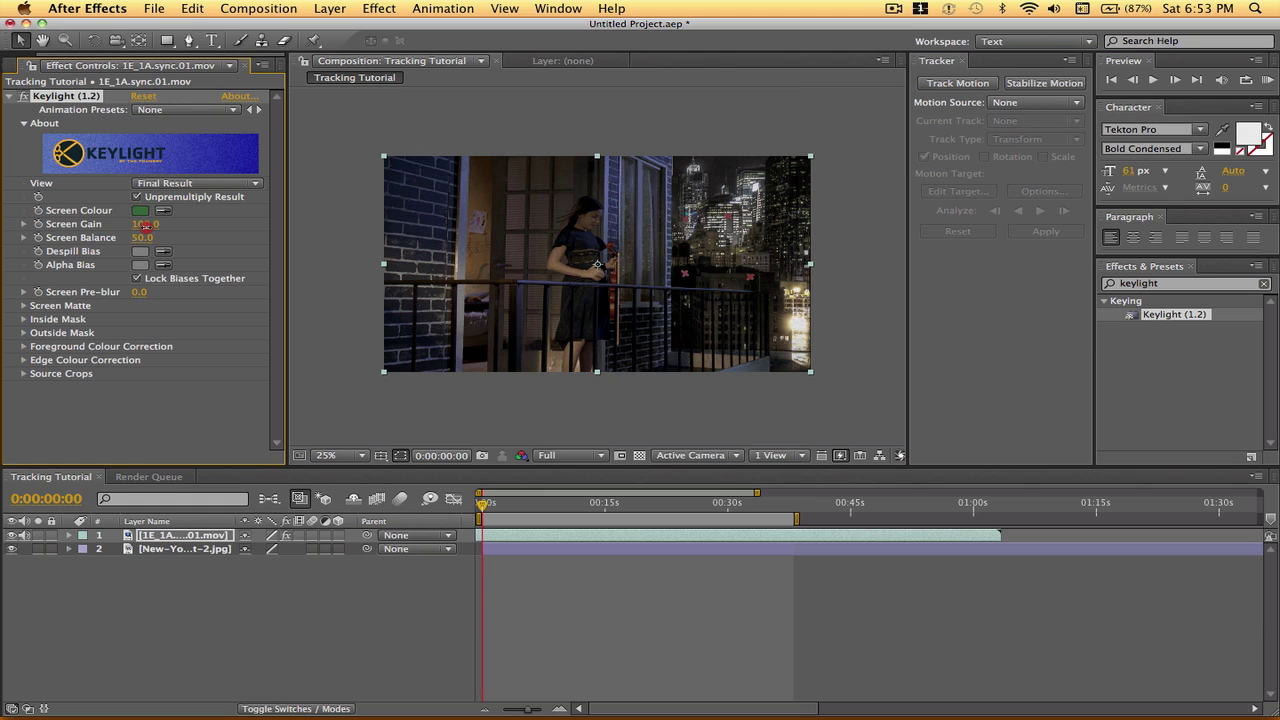
mouse_move(484, 505)
left_mouse_down()
mouse_move(560, 509)
mouse_move(480, 510)
left_mouse_up()
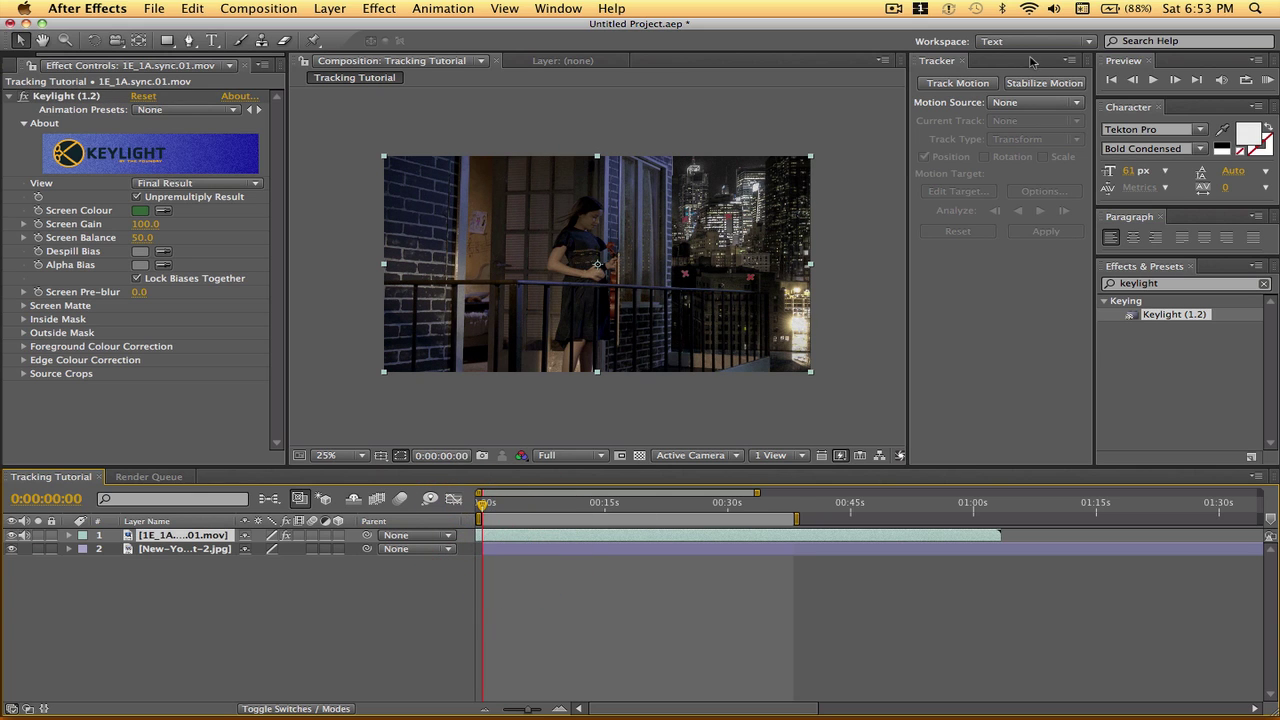
- Place Track Point 1 on a pink marker and analyse it forward through the balcony clip
left_click(952, 84)
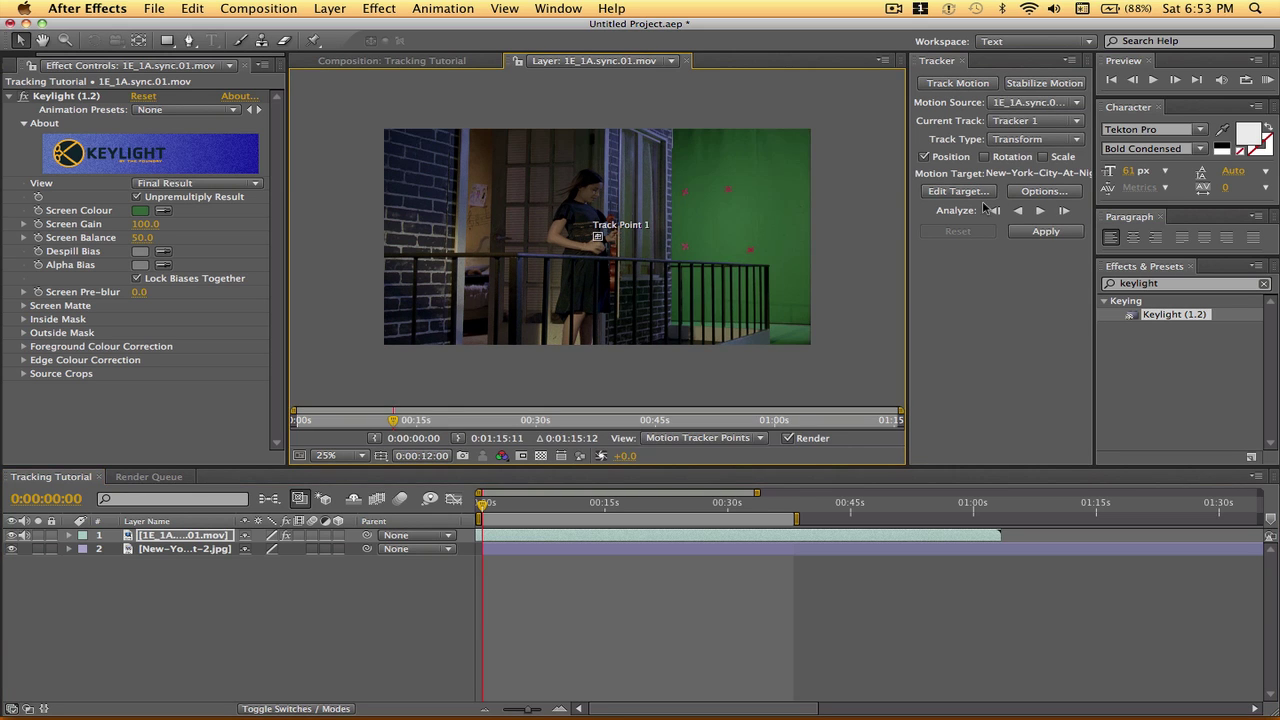
scroll(646, 250, "up", 4)
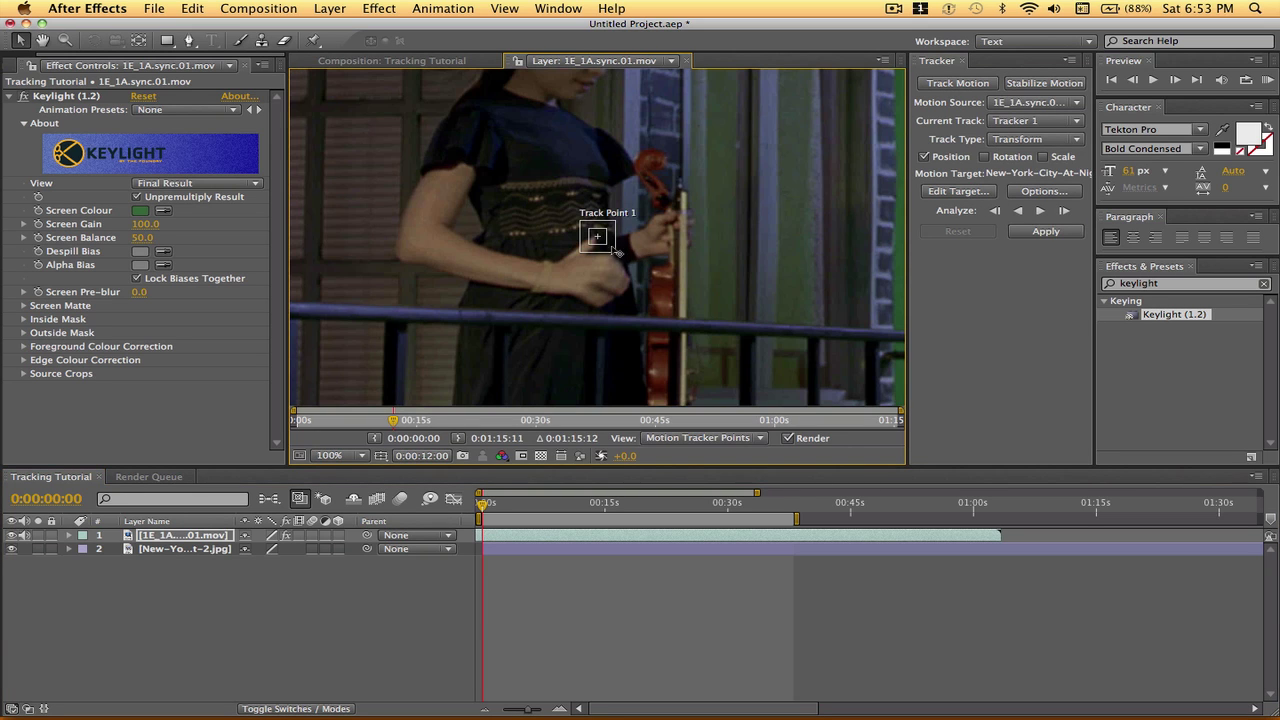
mouse_move(598, 238)
left_mouse_down()
mouse_move(603, 249)
mouse_move(929, 194)
mouse_move(571, 251)
mouse_move(530, 272)
left_mouse_up()
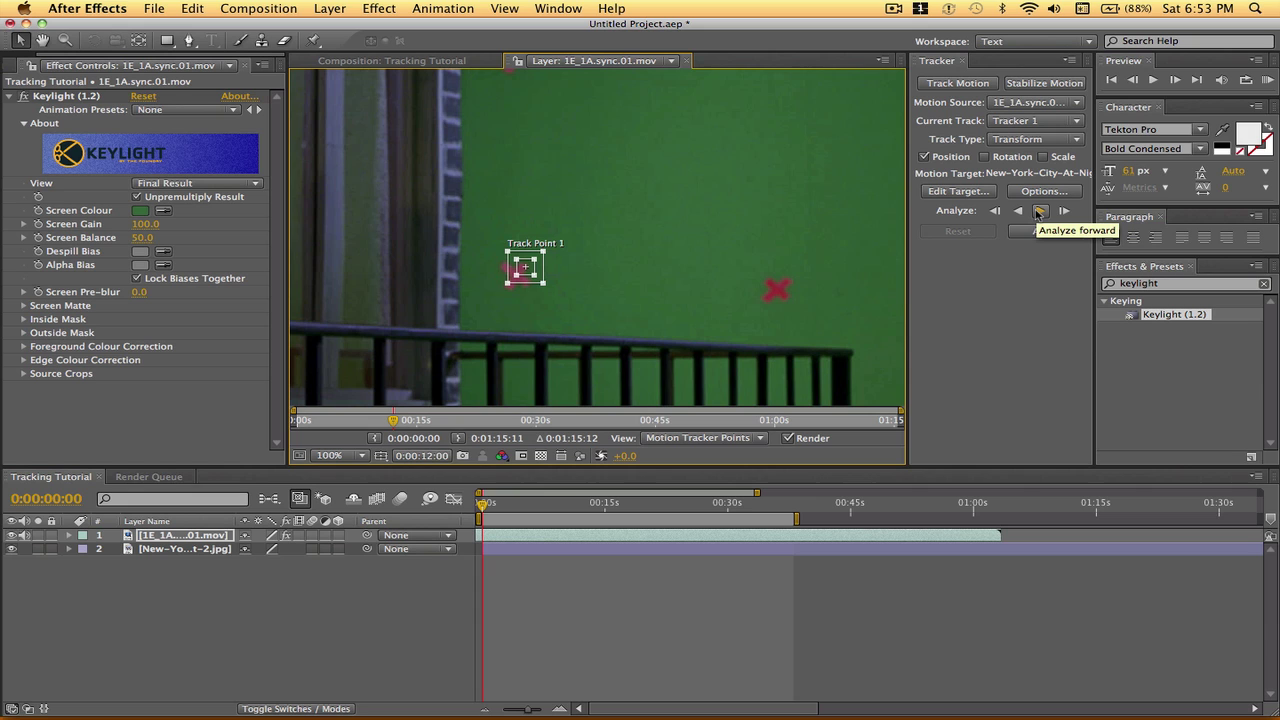
left_click(1038, 212)
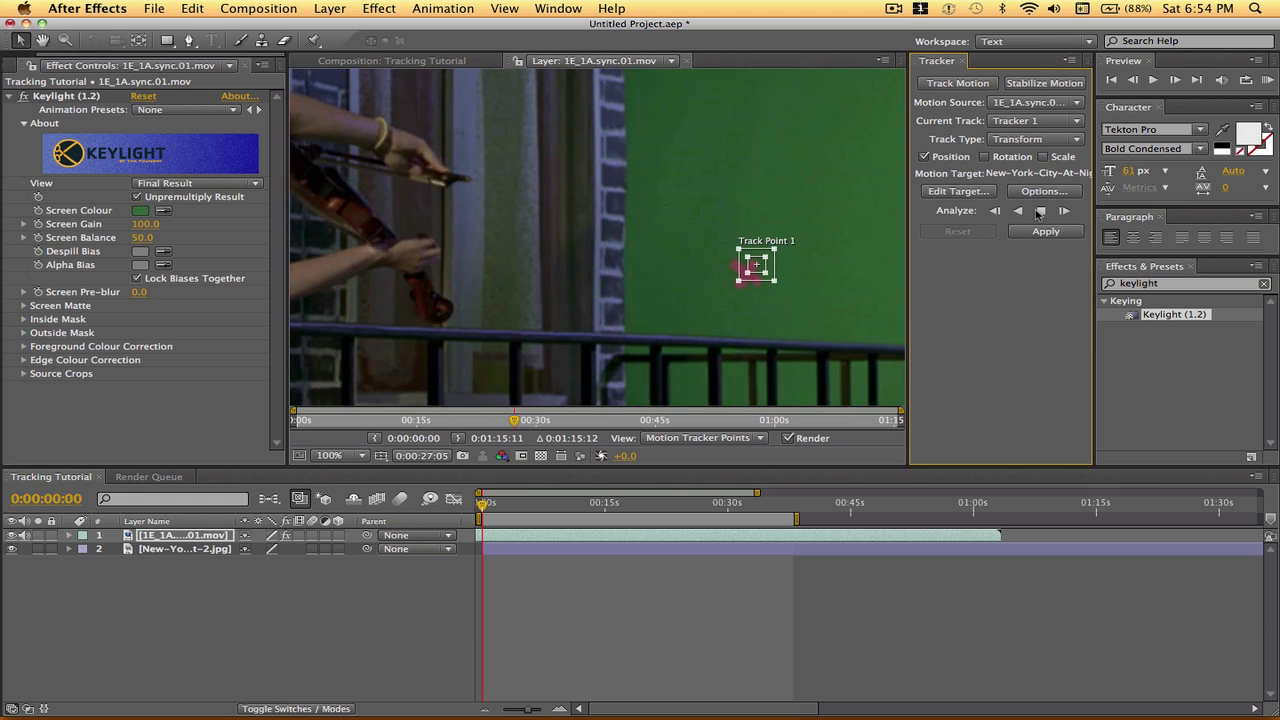
- Stop the analysis and apply the track to the night city photo in X and Y
left_click(1040, 211)
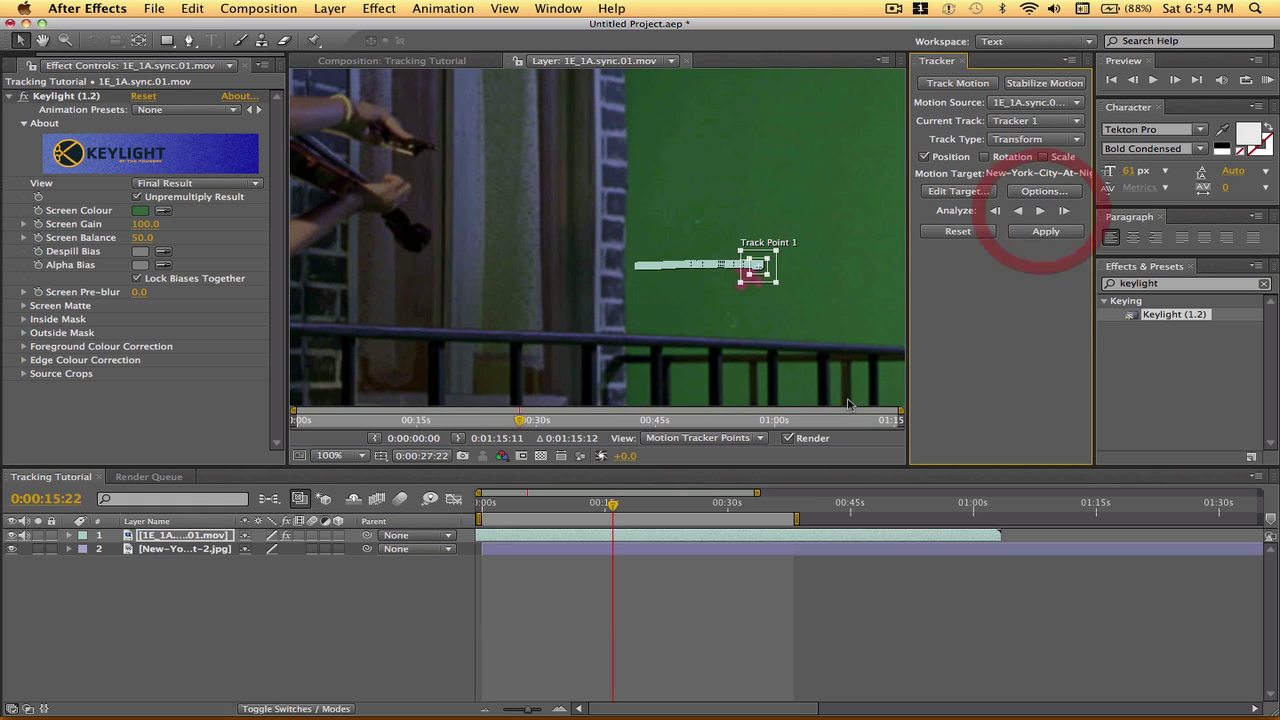
left_click(188, 548)
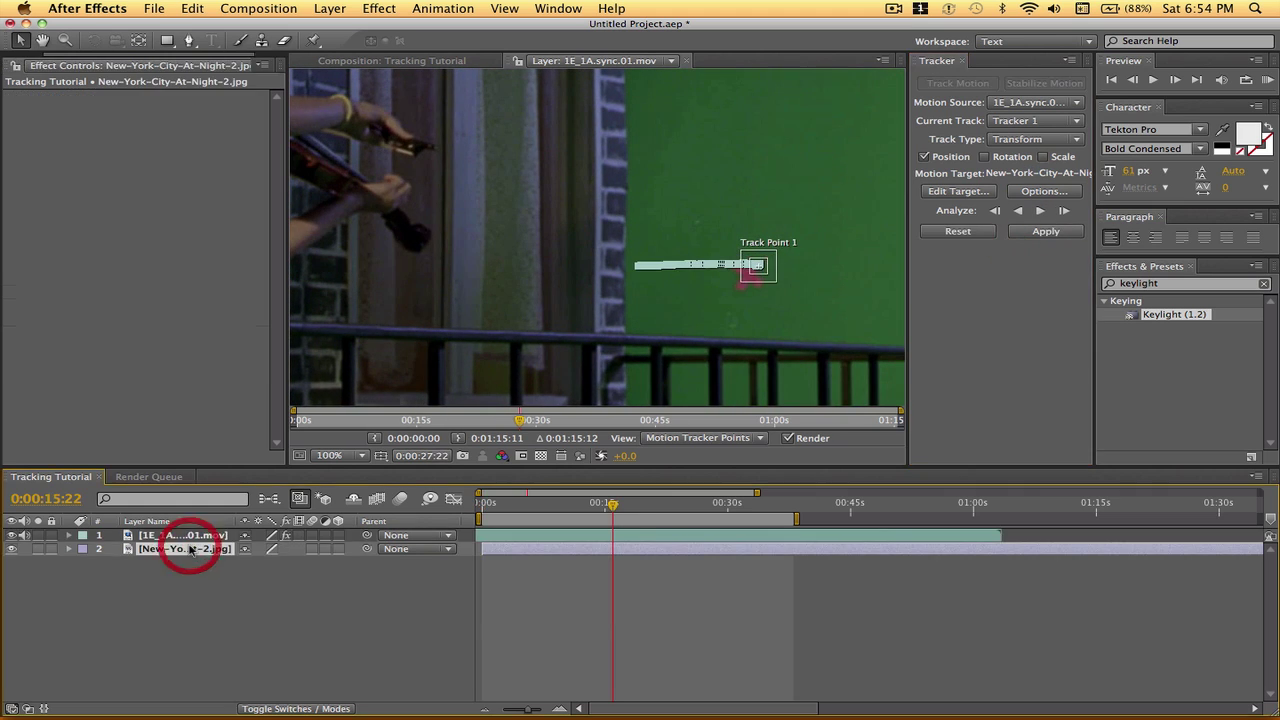
left_click(1030, 233)
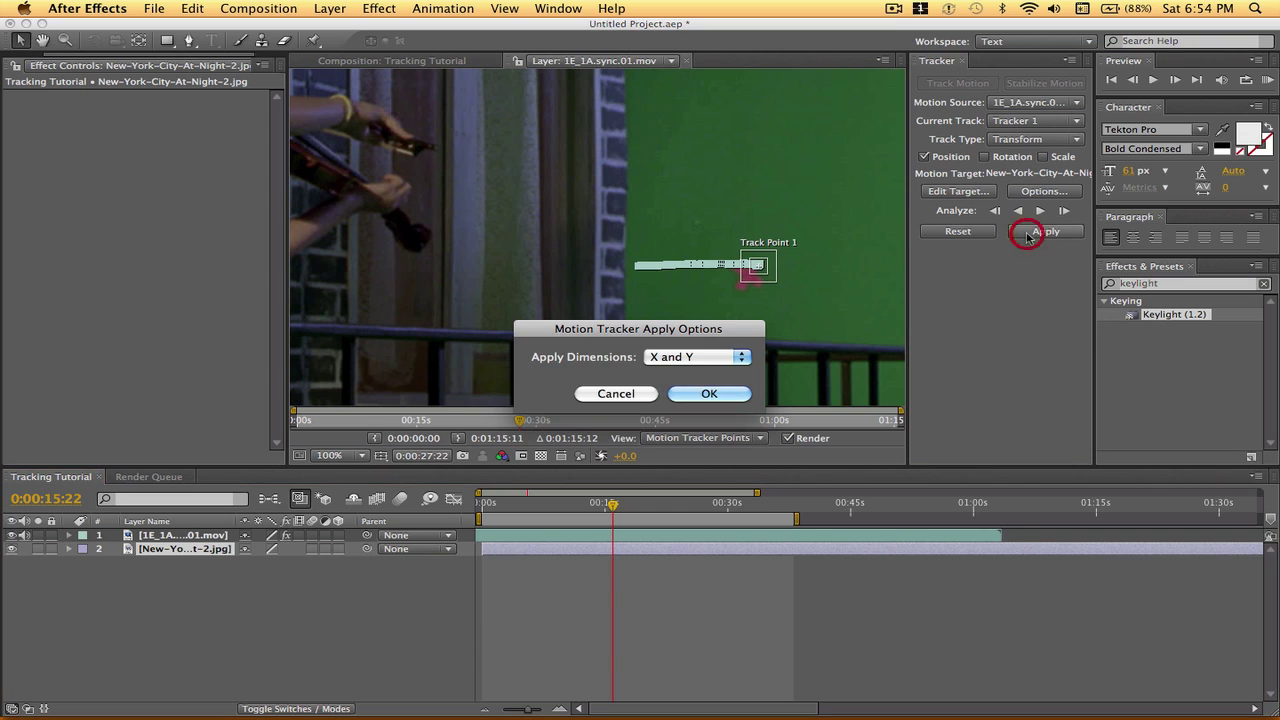
left_click(716, 388)
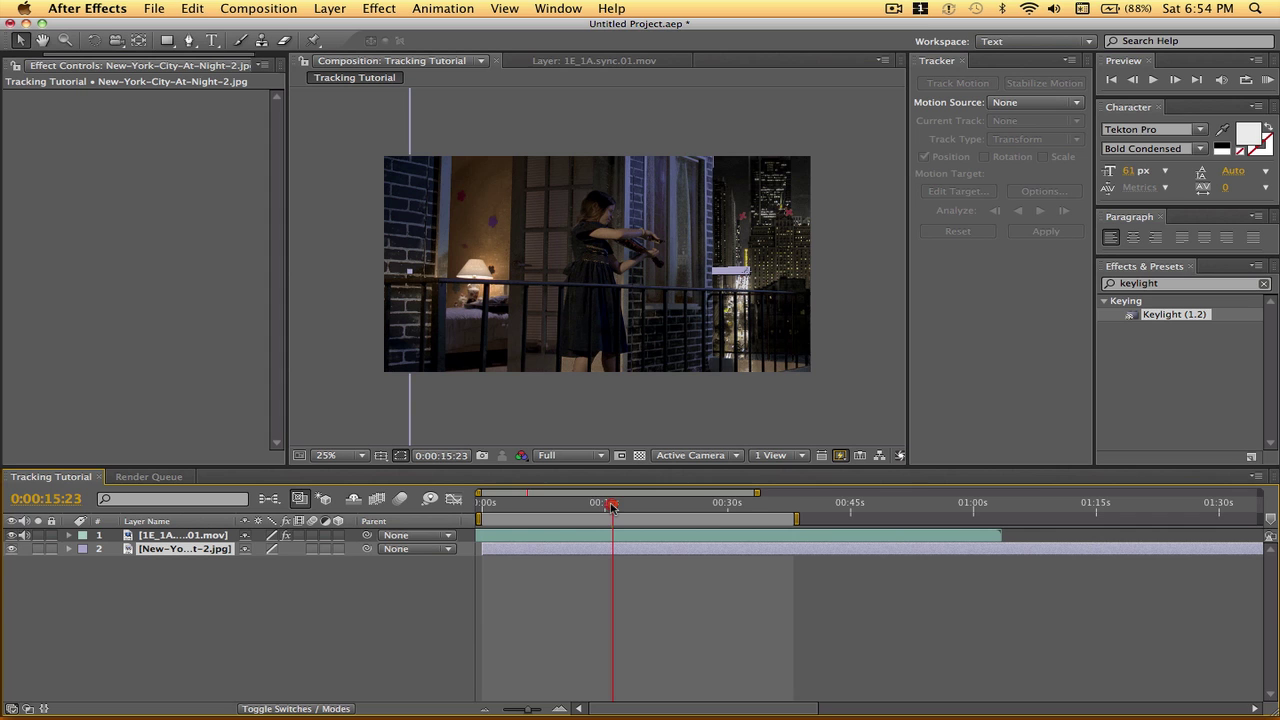
left_click_drag(585, 507, 496, 522)
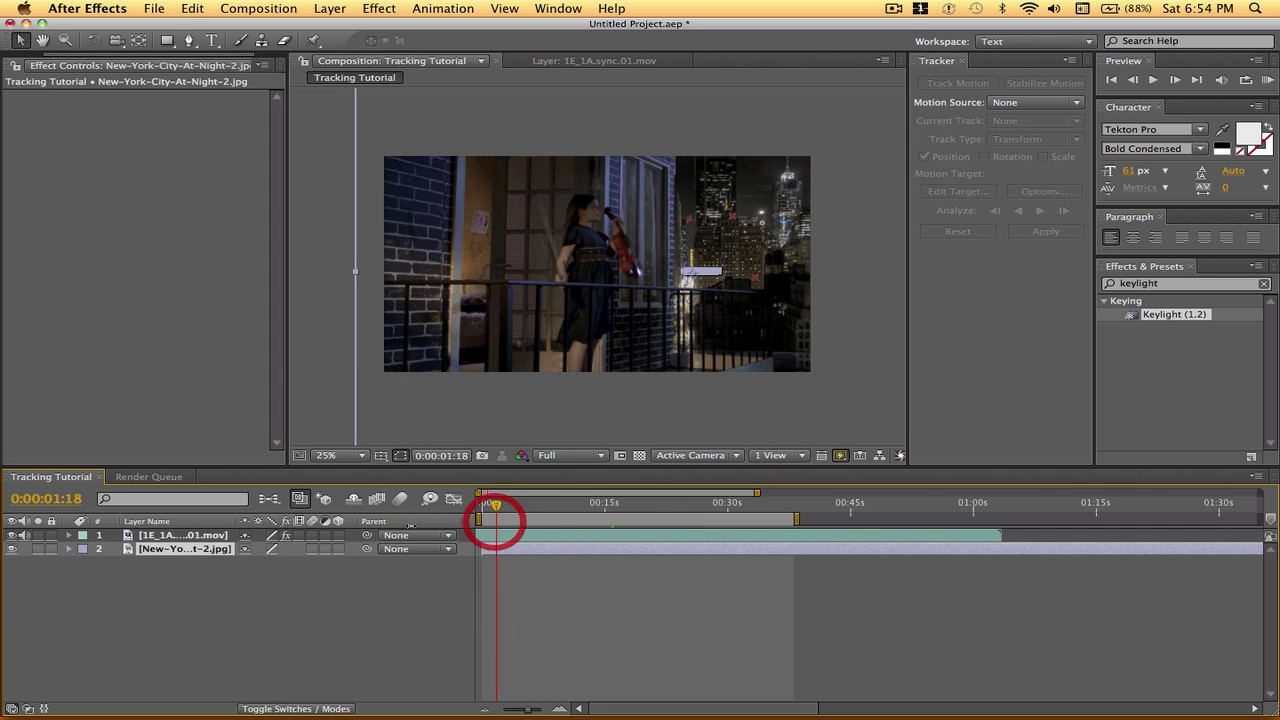
- Expand the city layer's Transform, select its keyframes, and zoom the viewer to 6.25%
left_click(68, 549)
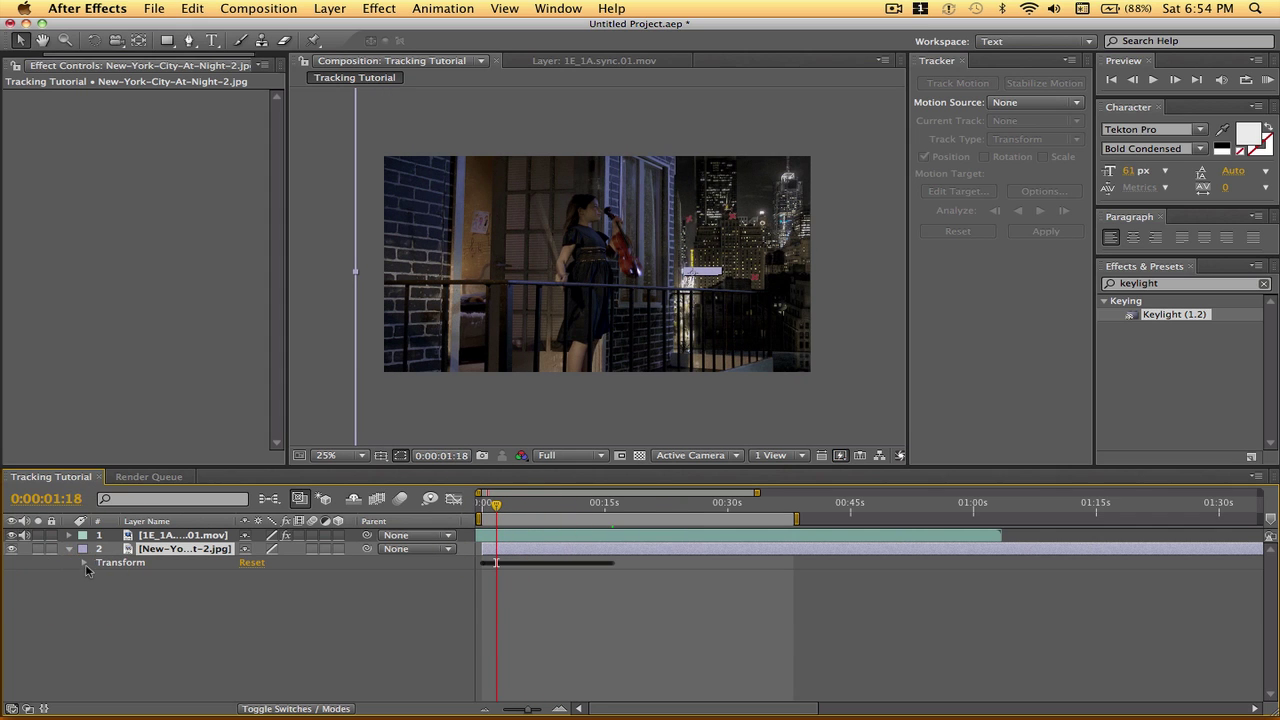
left_click(84, 563)
left_click_drag(686, 651, 482, 570)
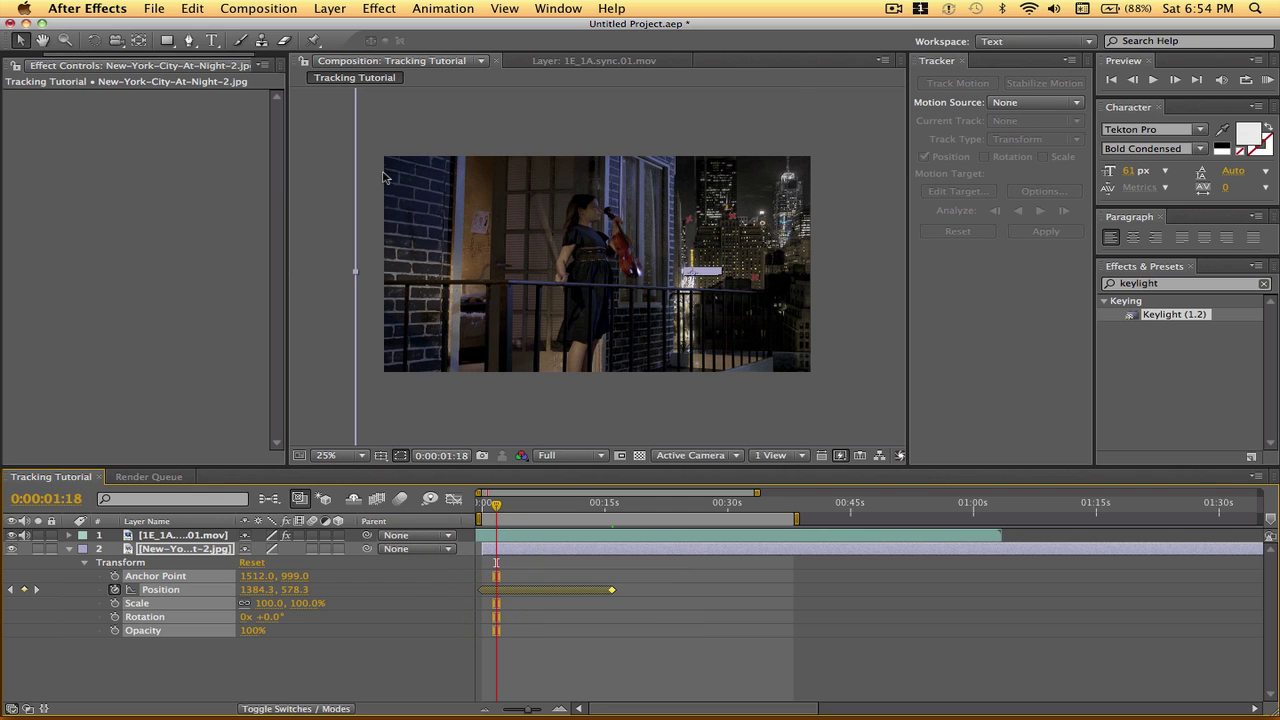
left_click(364, 456)
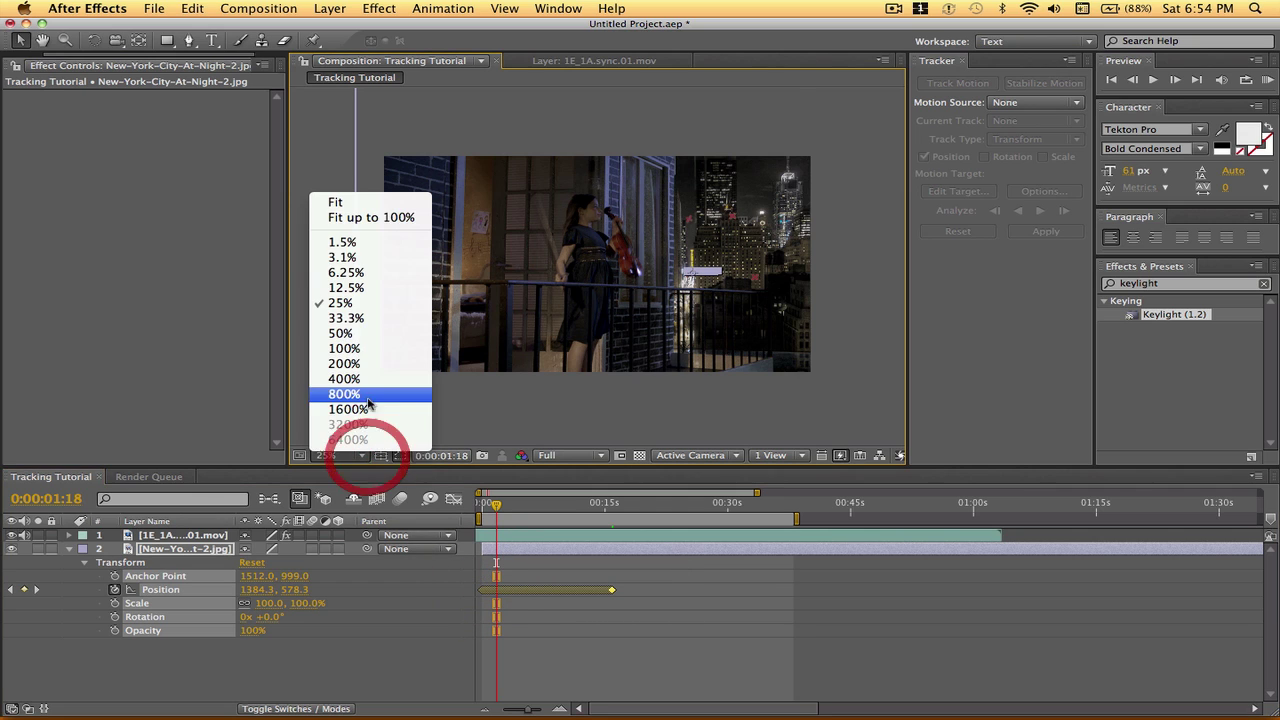
left_click(359, 275)
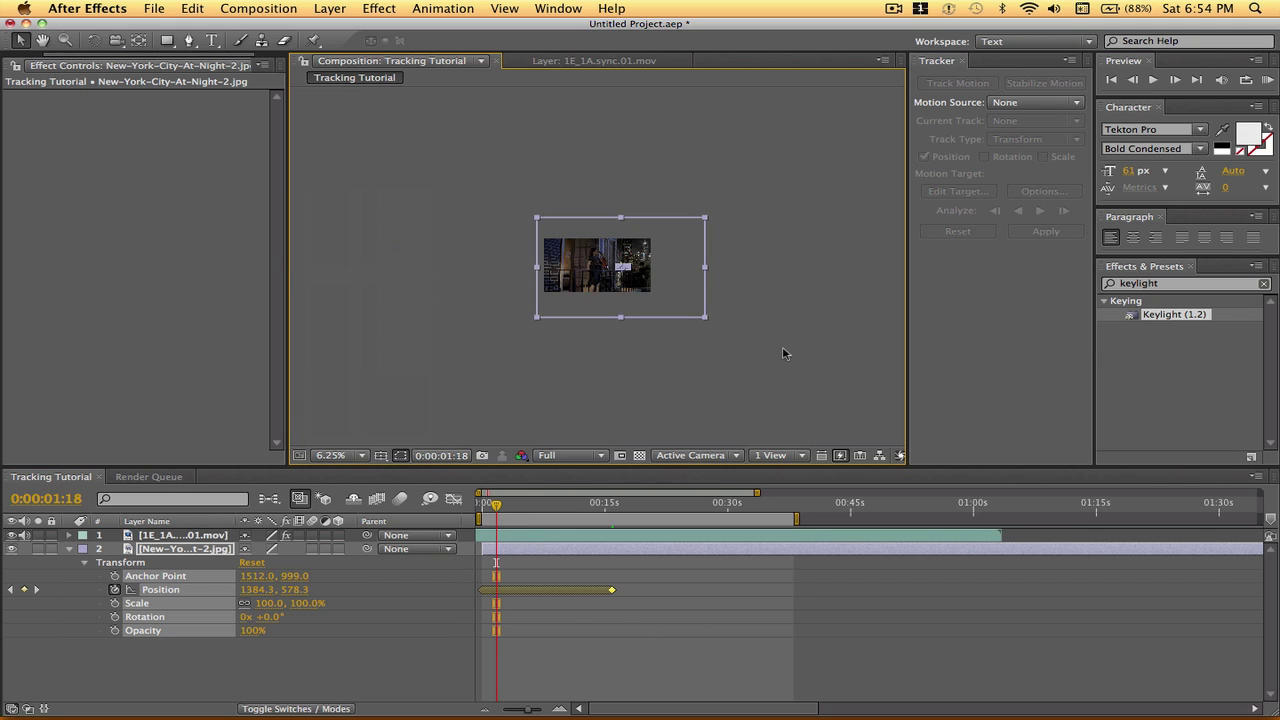
- Scale the city photo to about 65% and shift all its keyframes left, starting at 1047.0, 546.0
left_click_drag(706, 219, 677, 235)
left_click_drag(655, 610, 458, 569)
left_click_drag(660, 298, 642, 294)
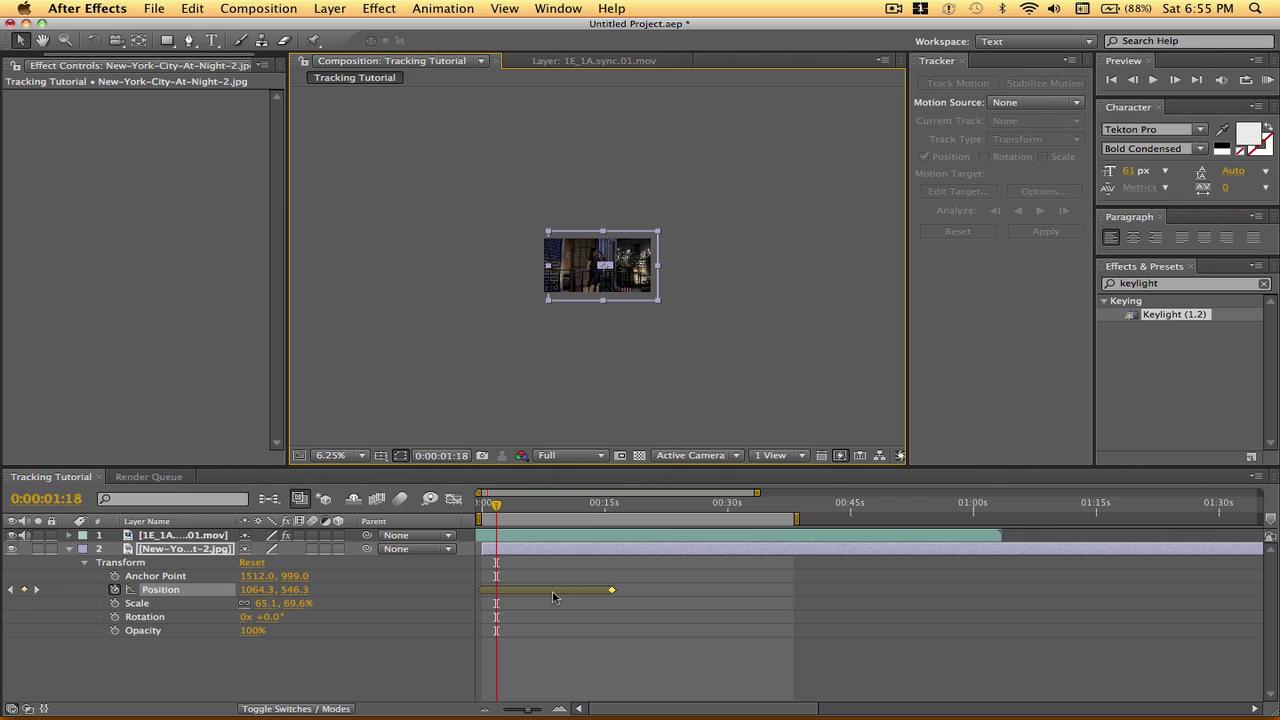
key("space")
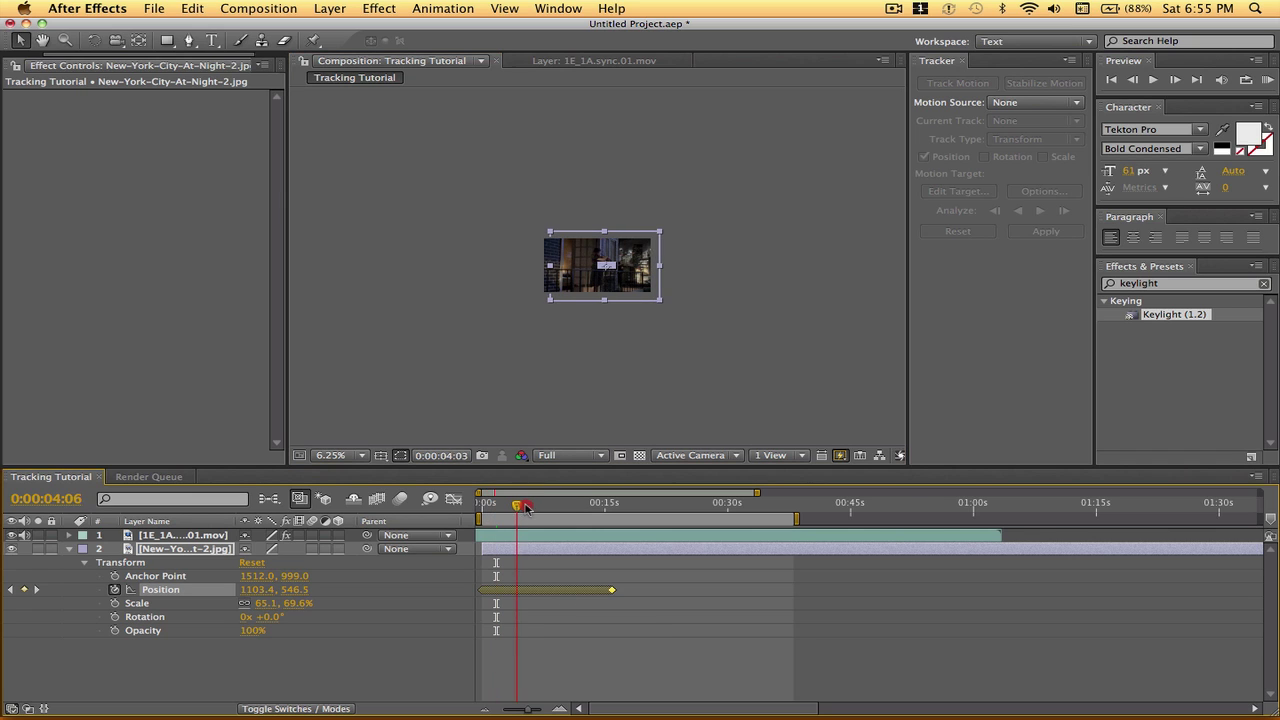
left_click(483, 503)
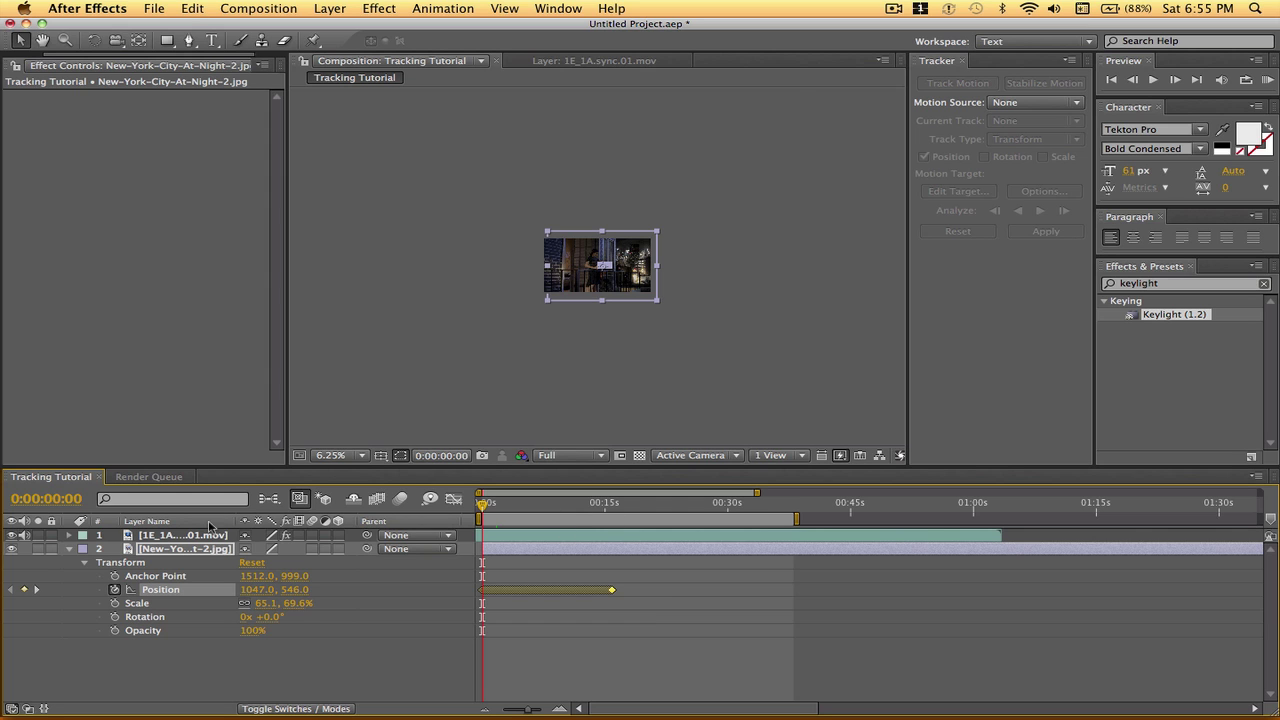
left_click(362, 455)
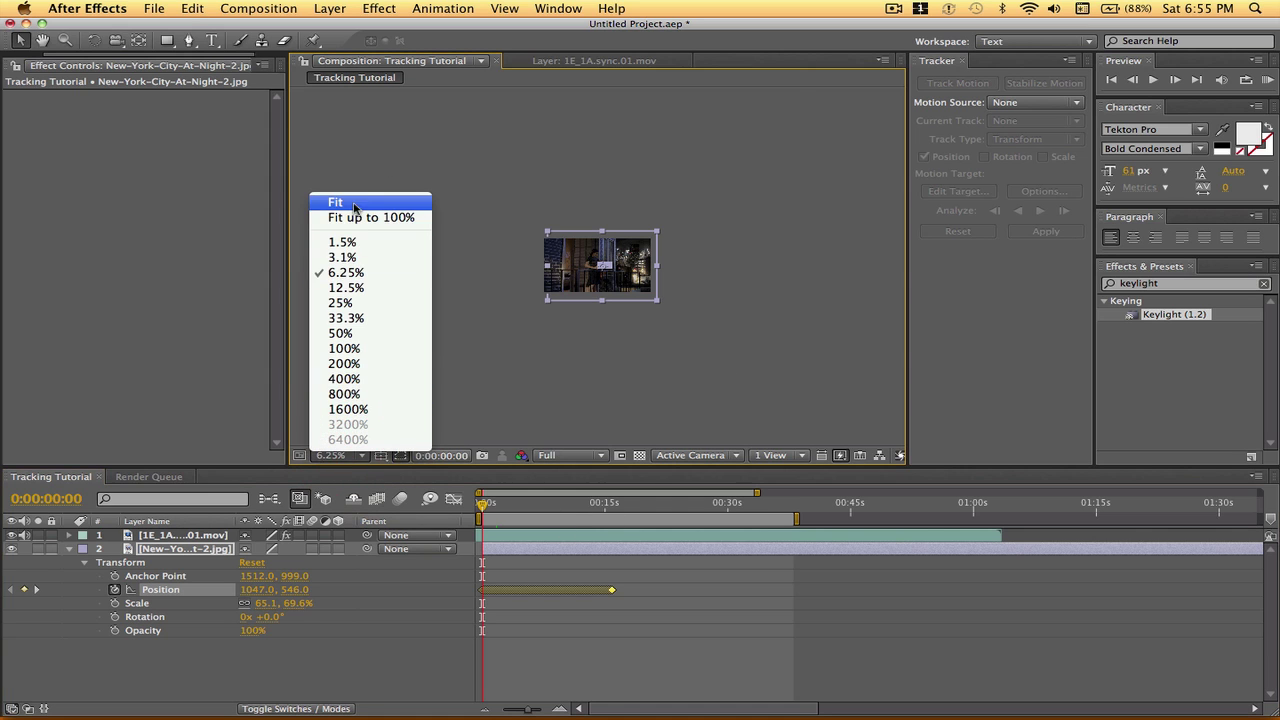
- Fit the composition in the viewer and select the expanded balcony footage layer
left_click(346, 201)
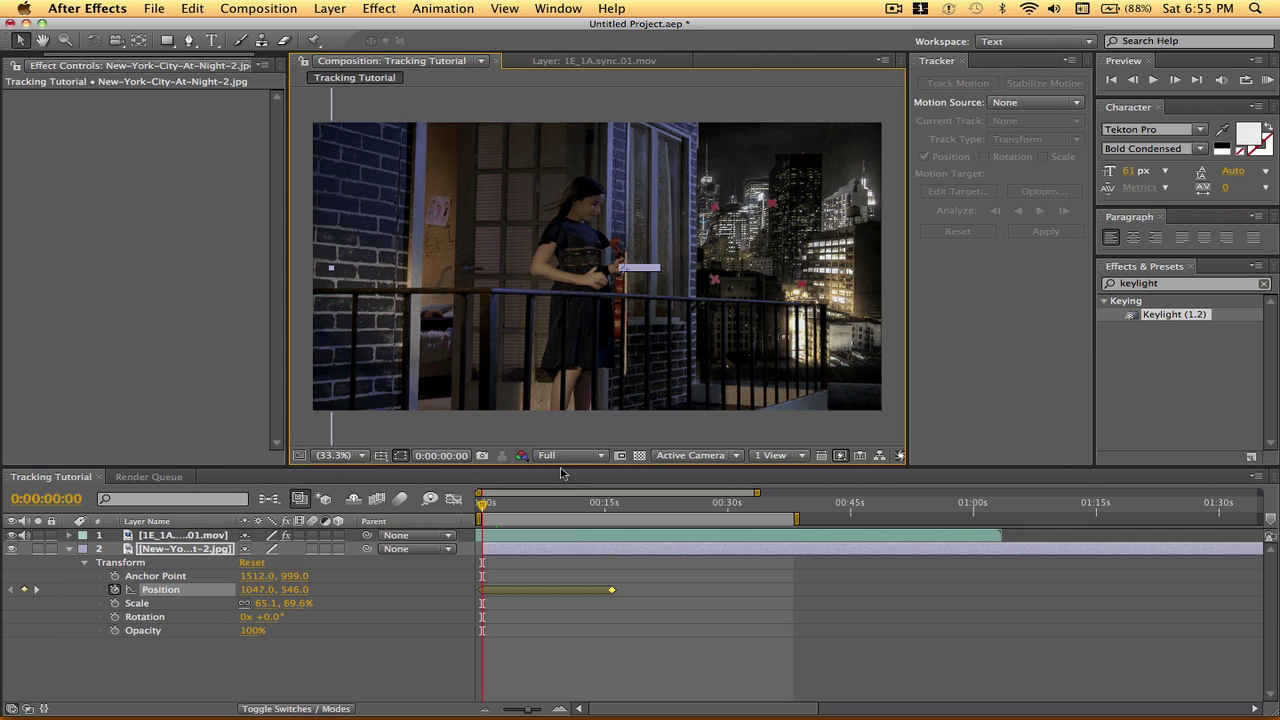
left_click(69, 549)
left_click(69, 535)
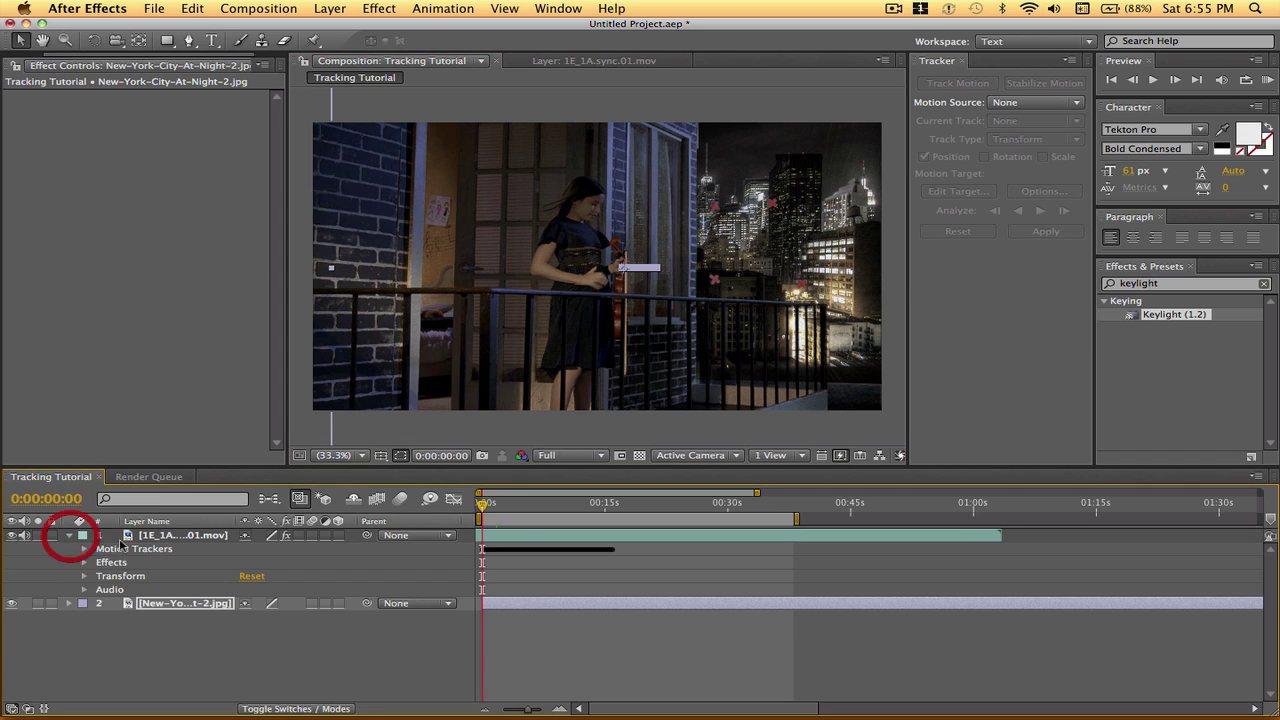
left_click(516, 543)
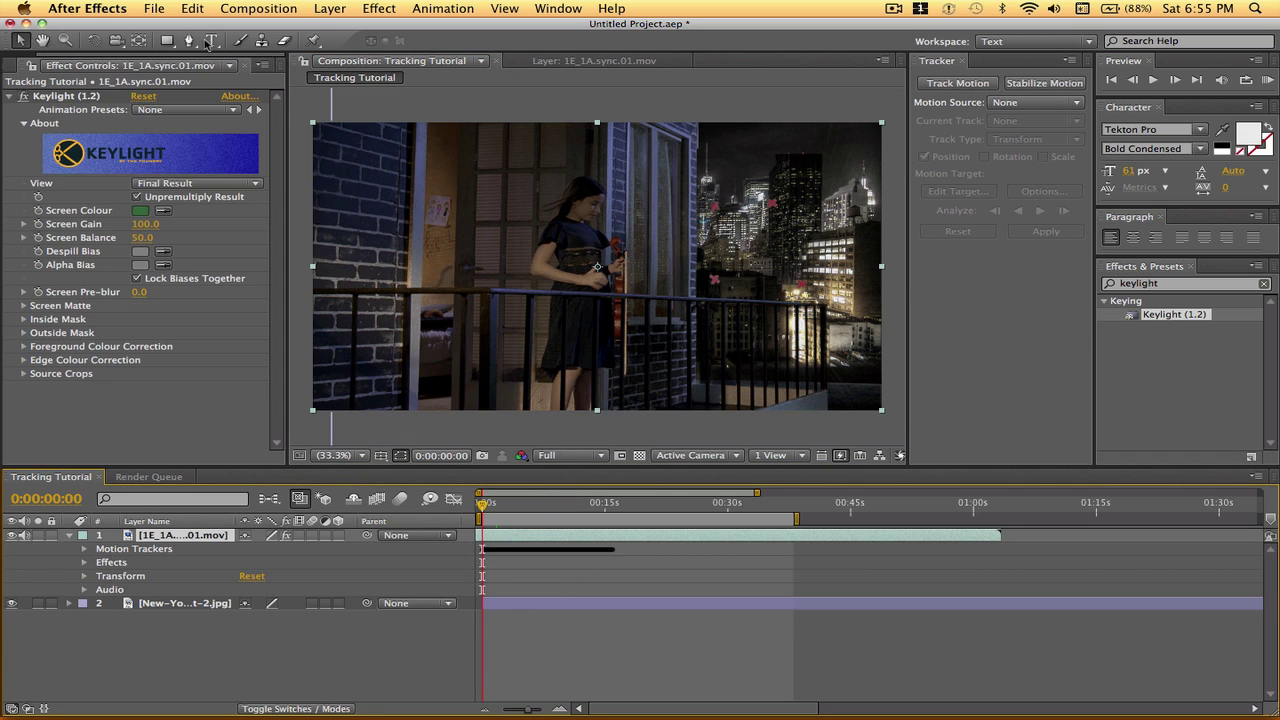
- With the Pen tool (G), draw a closed four-point mask around the tracking markers over the city
key("g")
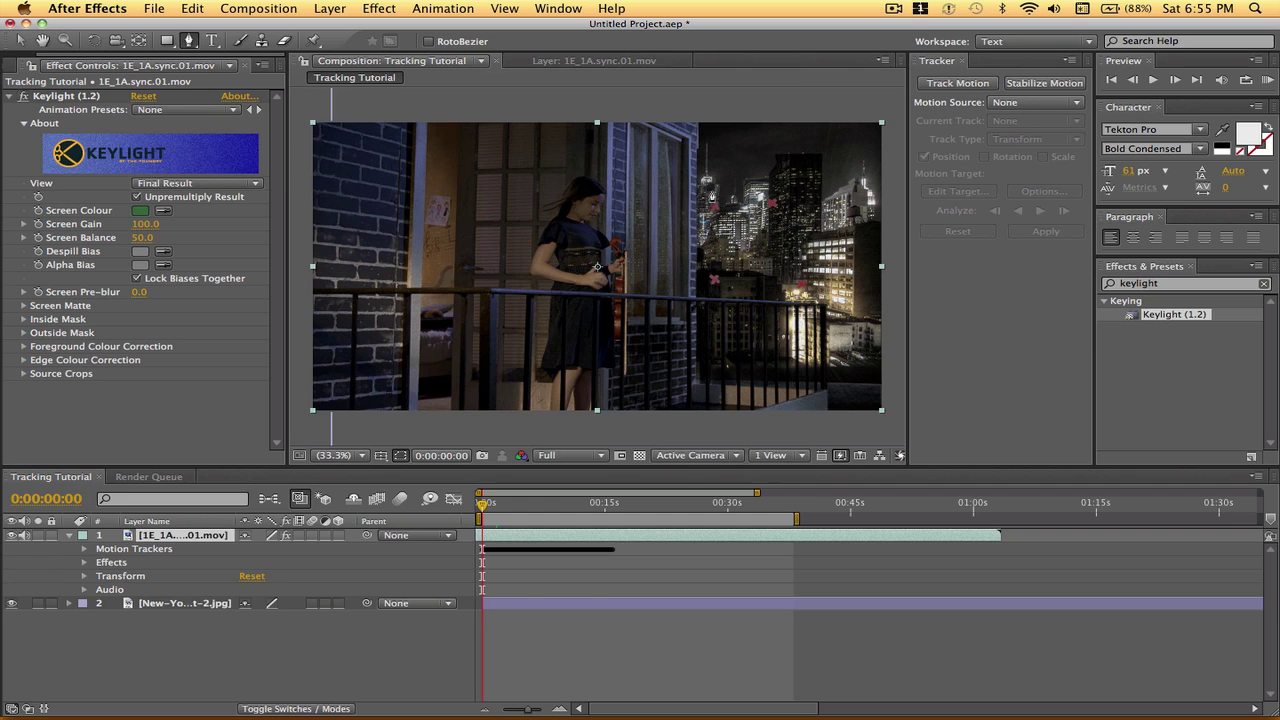
left_click(710, 190)
left_click(792, 187)
left_click(829, 285)
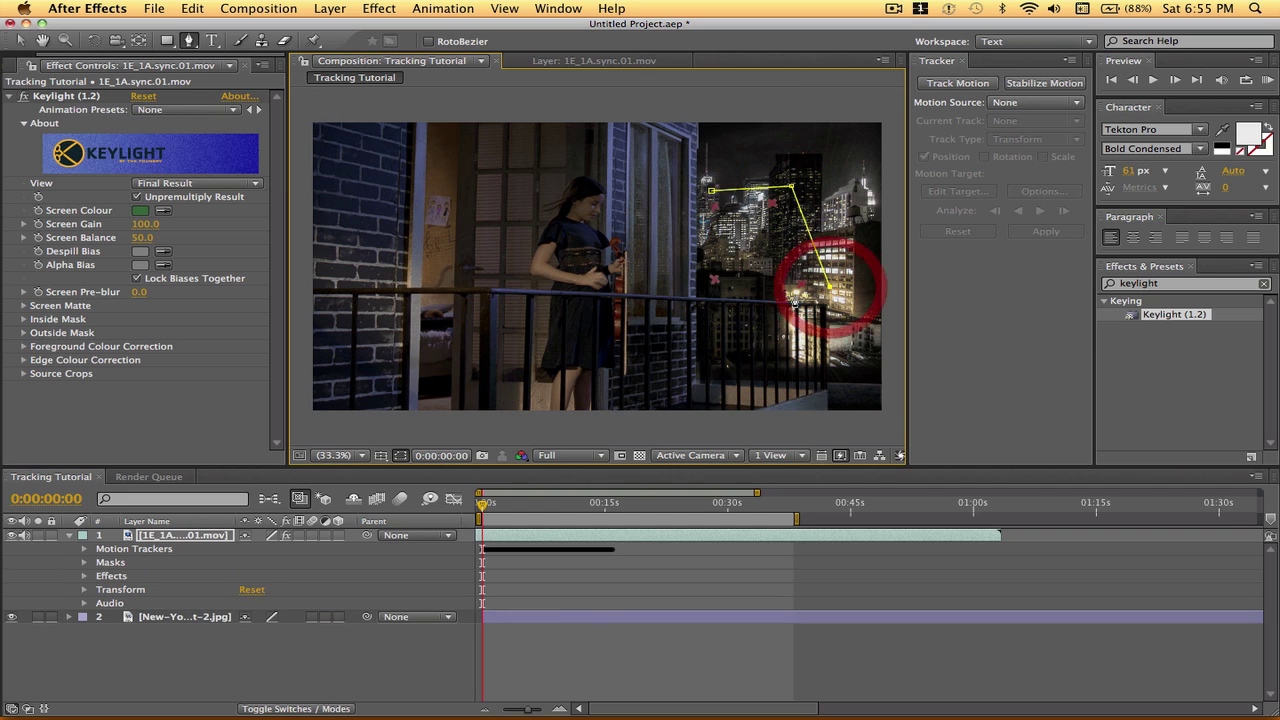
left_click(817, 297)
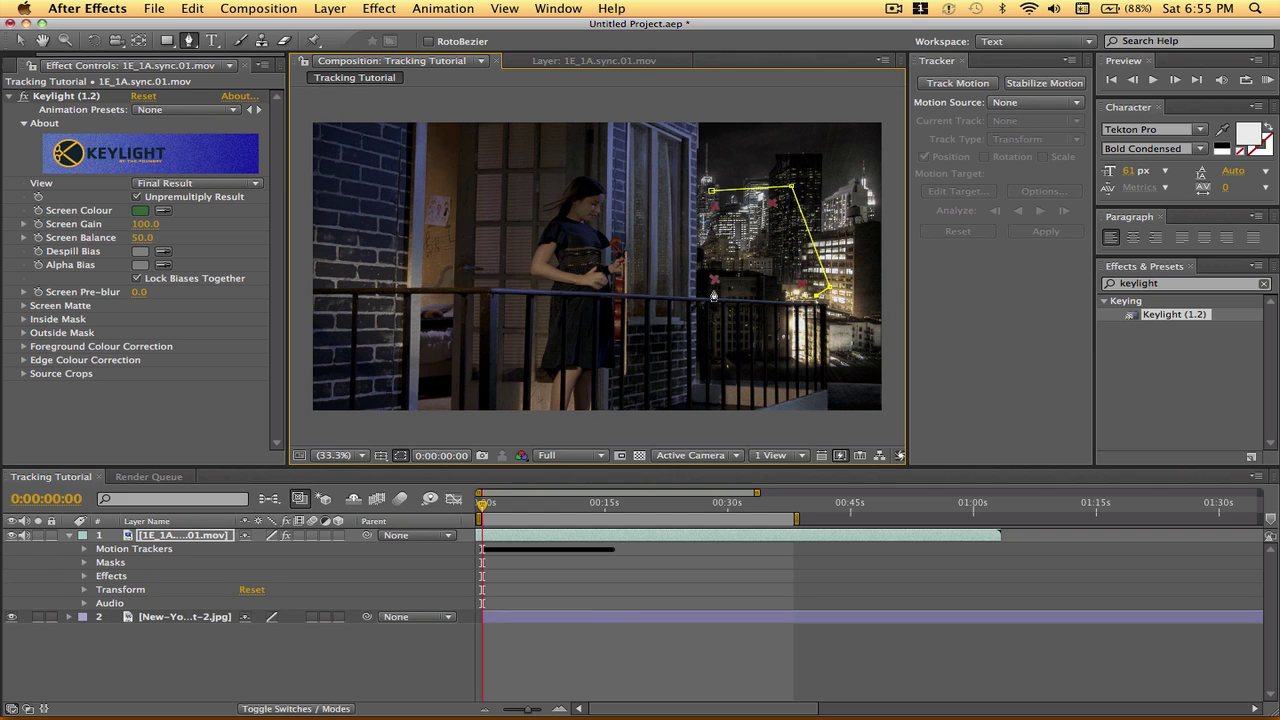
left_click(704, 240)
left_click(706, 193)
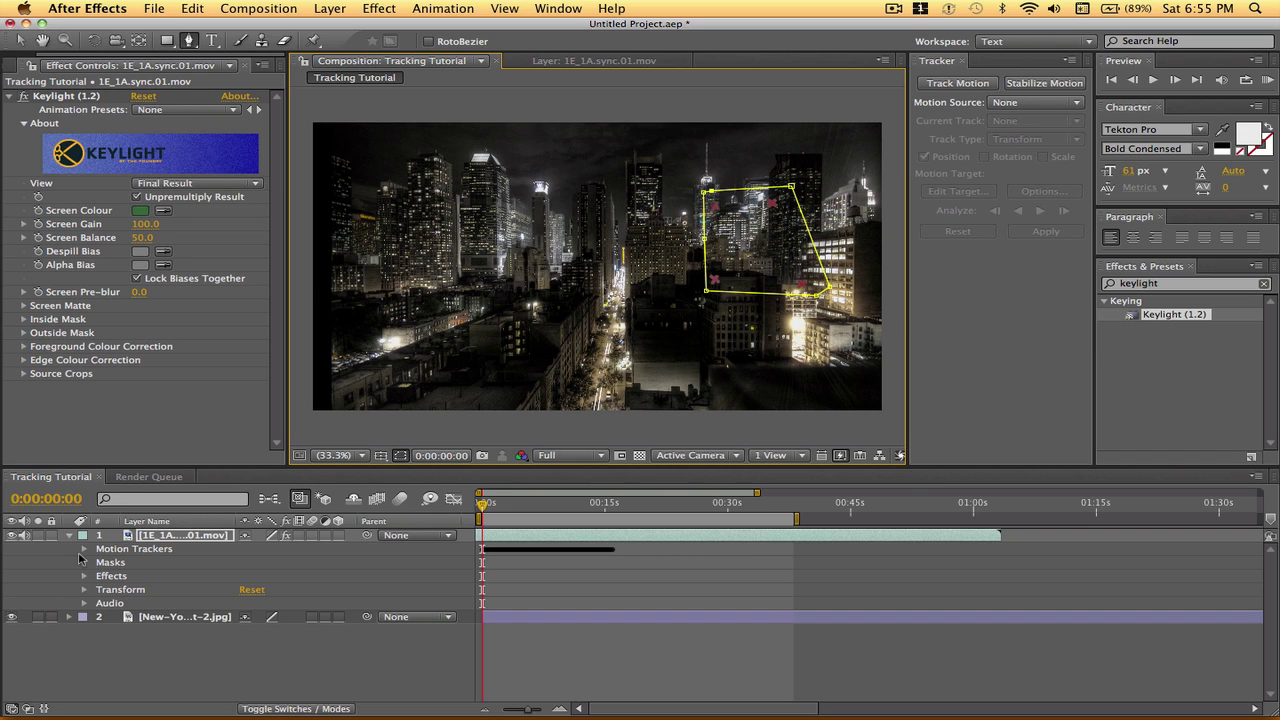
- Set Mask 1 on the balcony clip to Inverted and expand its properties, checking it along the shot
left_click(84, 563)
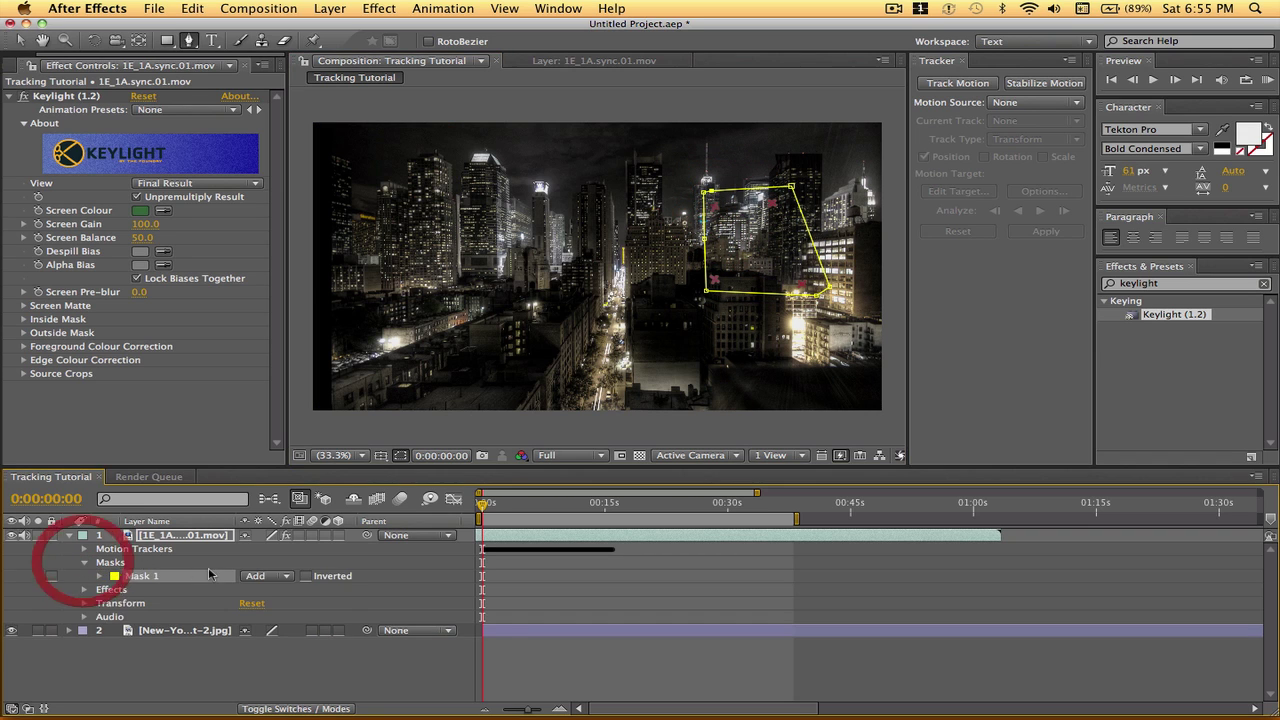
left_click(305, 577)
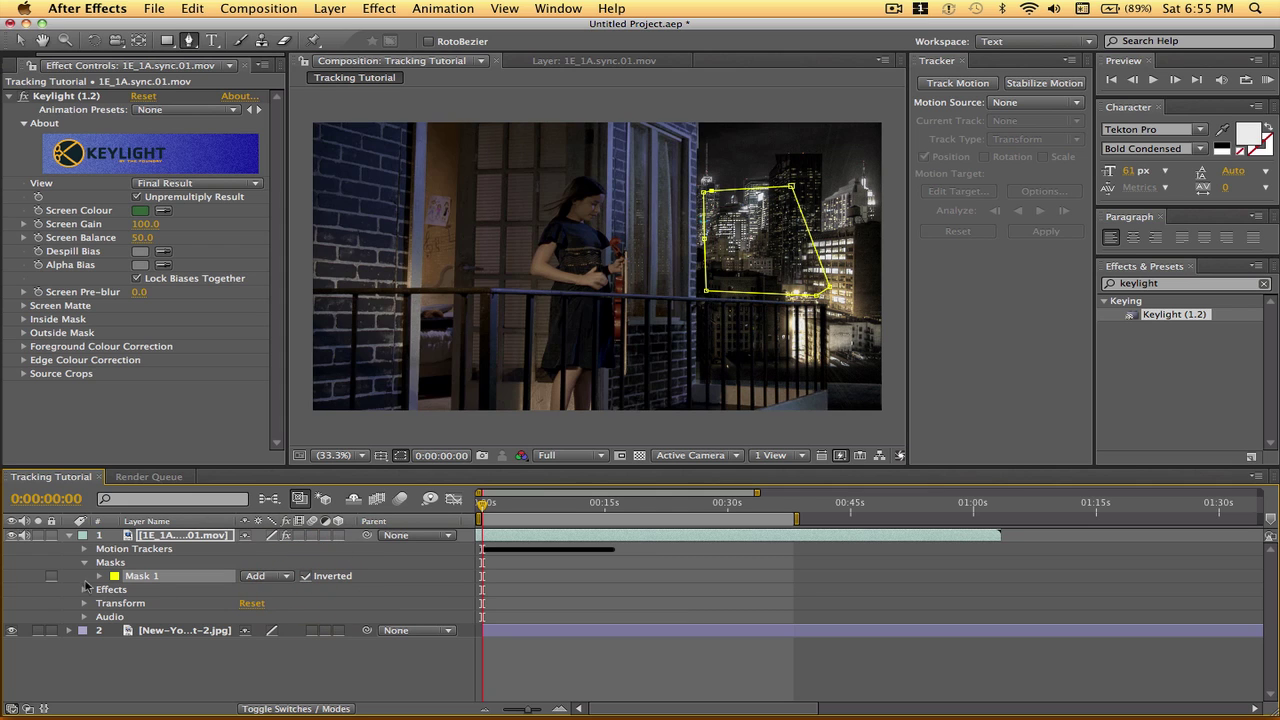
left_click(97, 577)
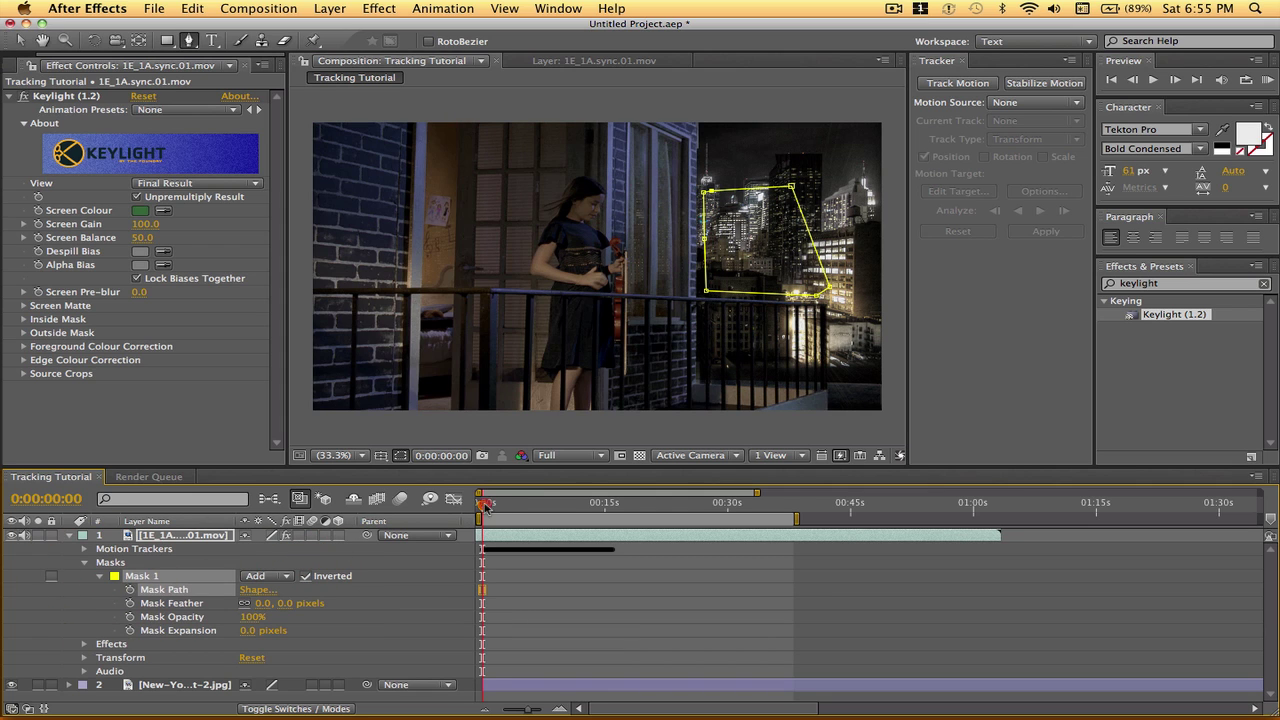
left_click_drag(484, 505, 575, 506)
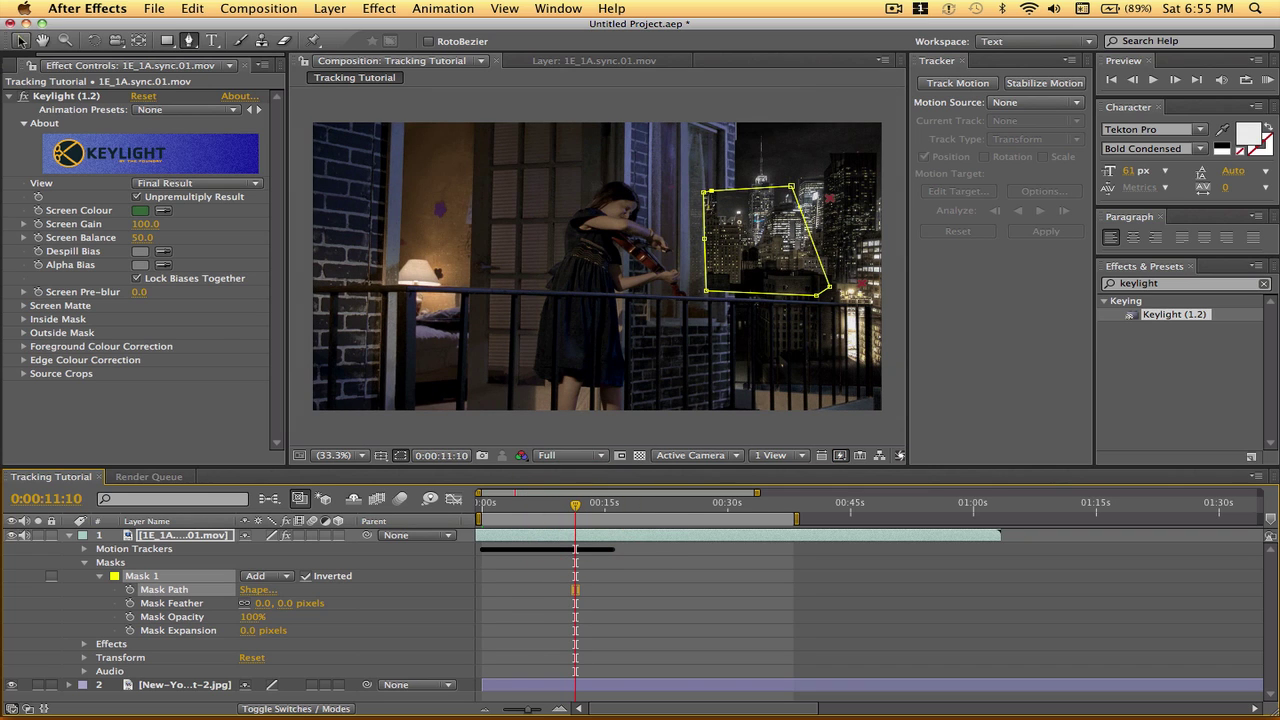
left_click(20, 41)
left_click_drag(575, 505, 485, 510)
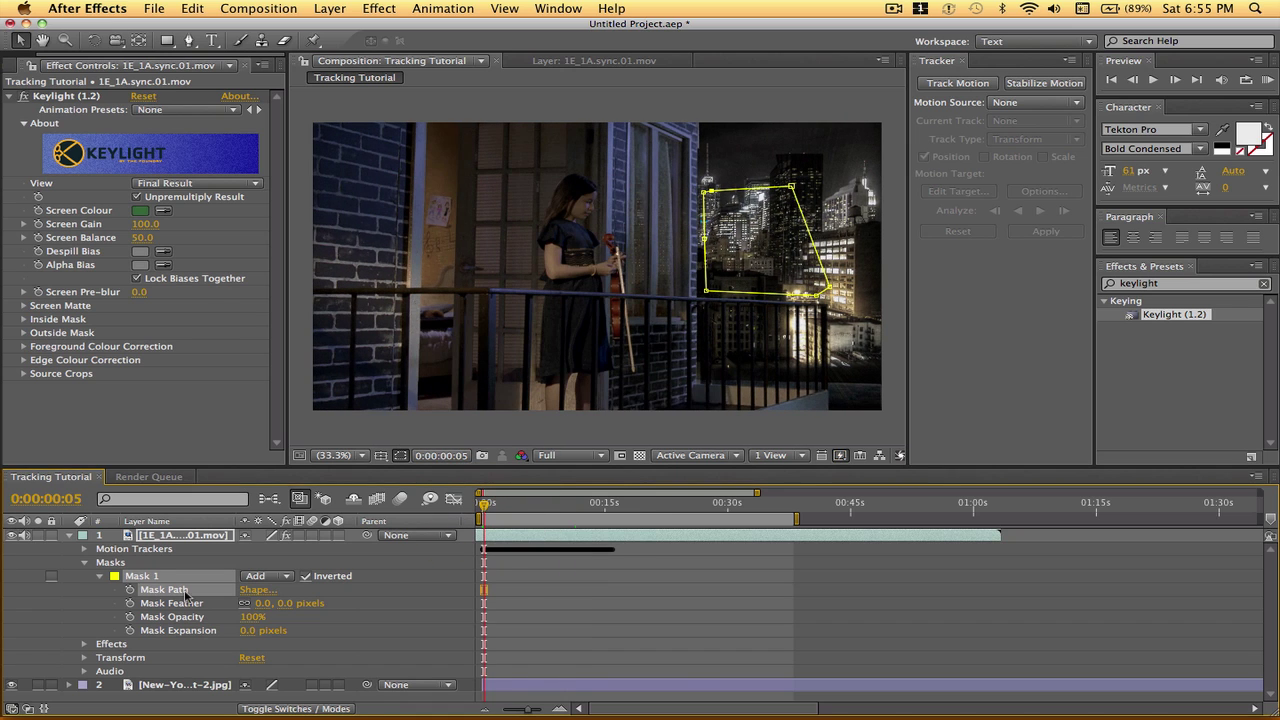
- Keyframe Mask Path at 0s and reshape the mask over the drifted markers near 0:00:12:04
left_click(482, 500)
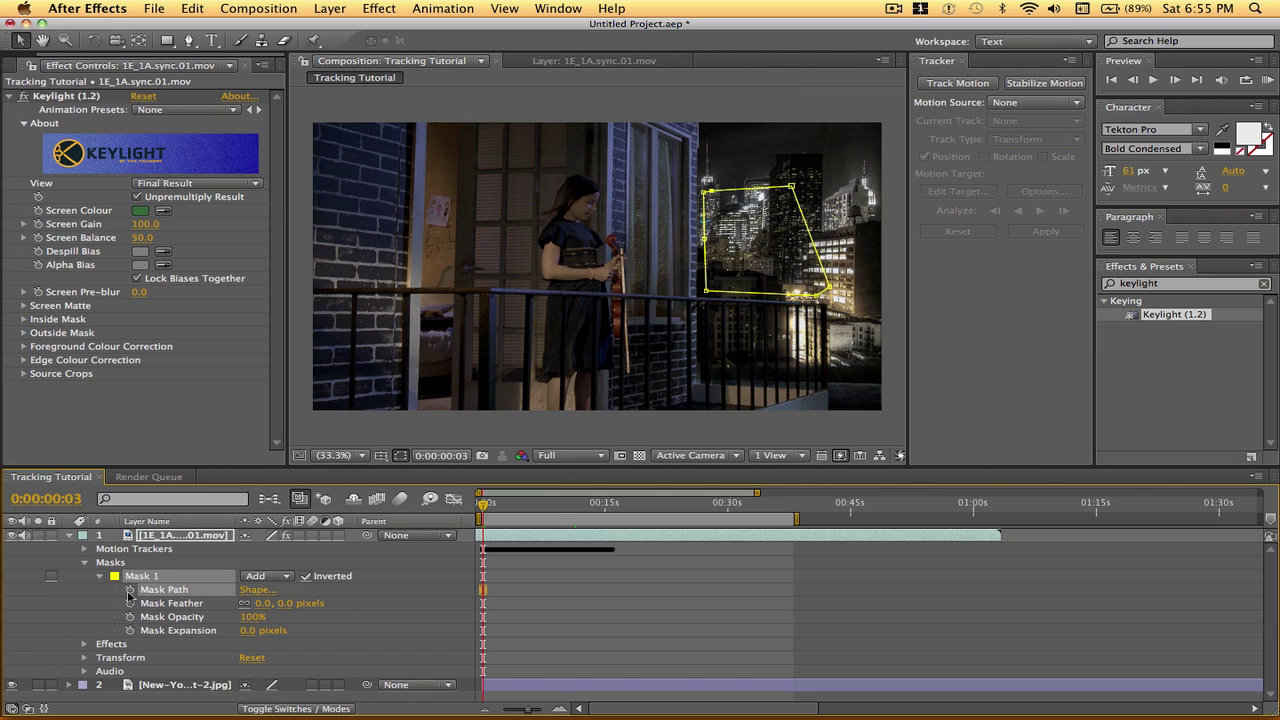
left_click(130, 591)
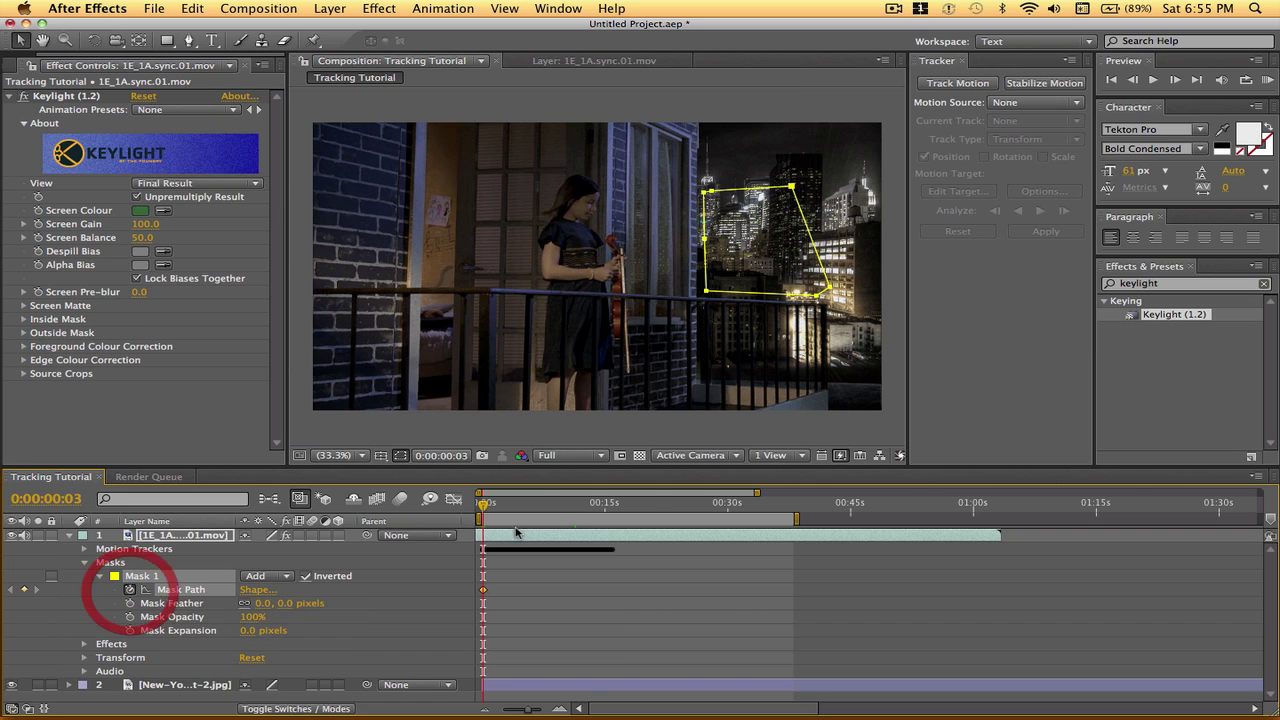
left_click_drag(504, 508, 581, 506)
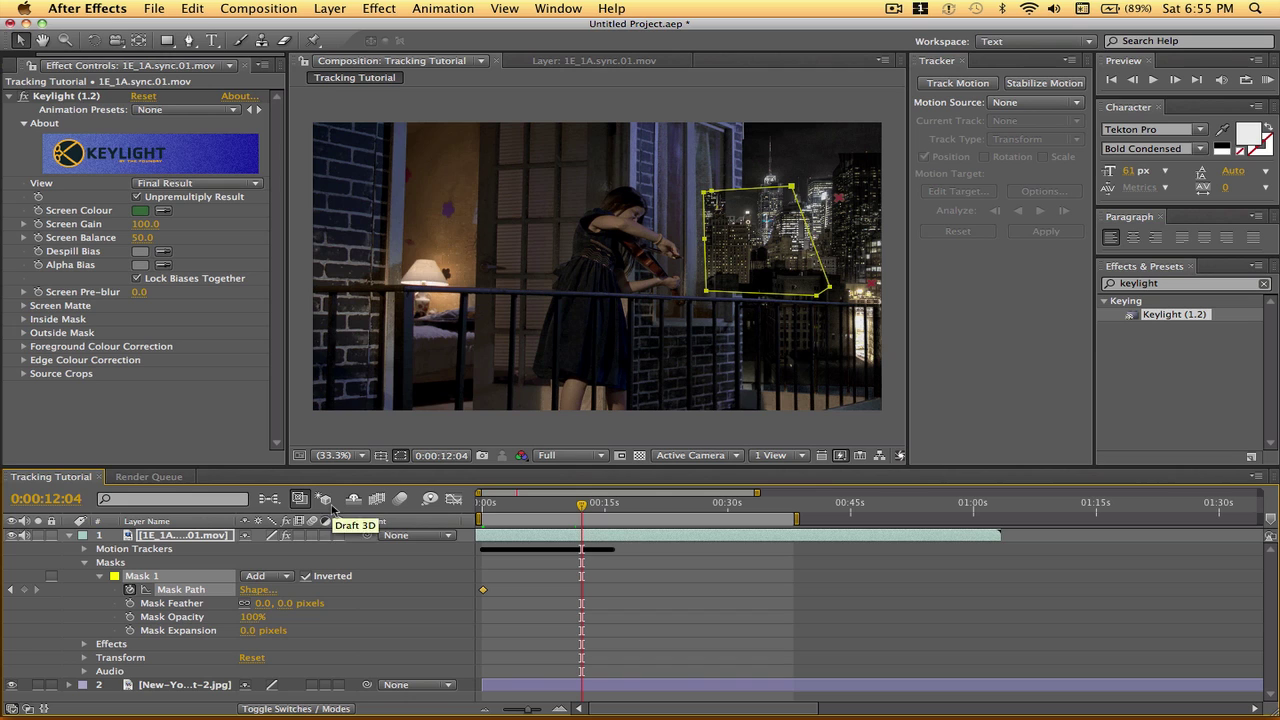
left_click(790, 267)
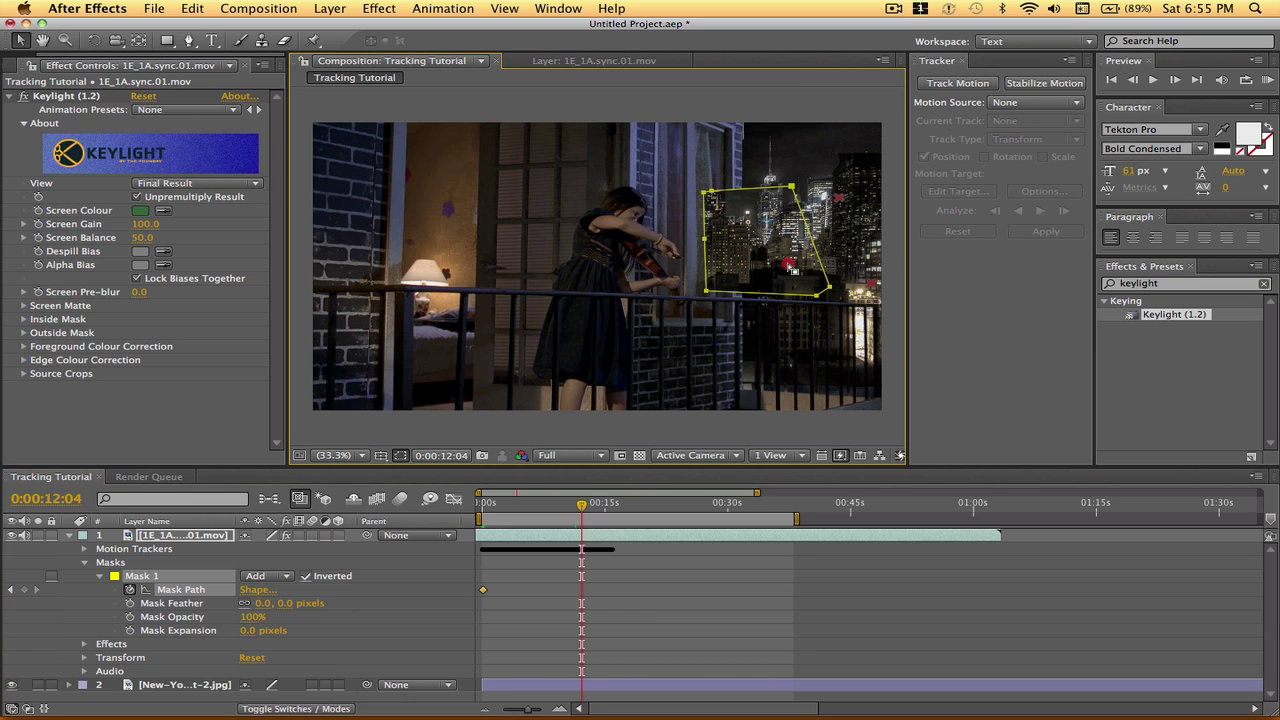
left_click_drag(803, 268, 878, 262)
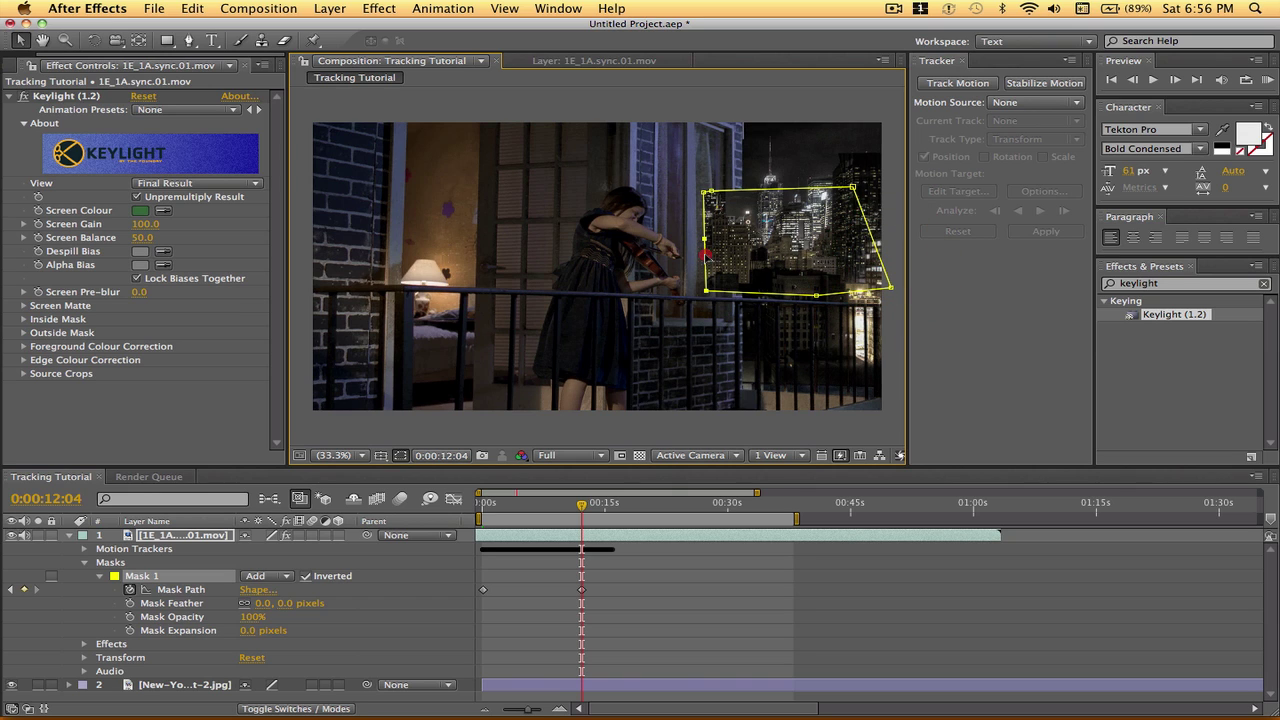
left_click_drag(706, 254, 772, 240)
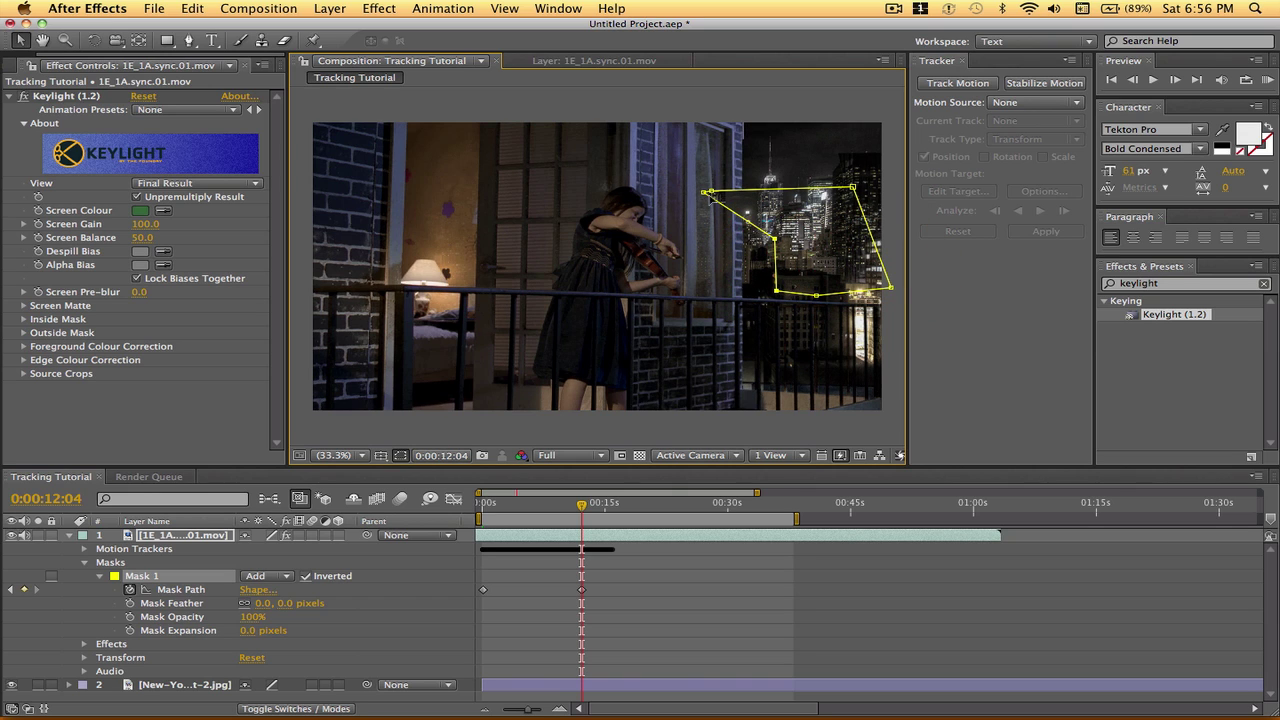
left_click_drag(731, 198, 772, 185)
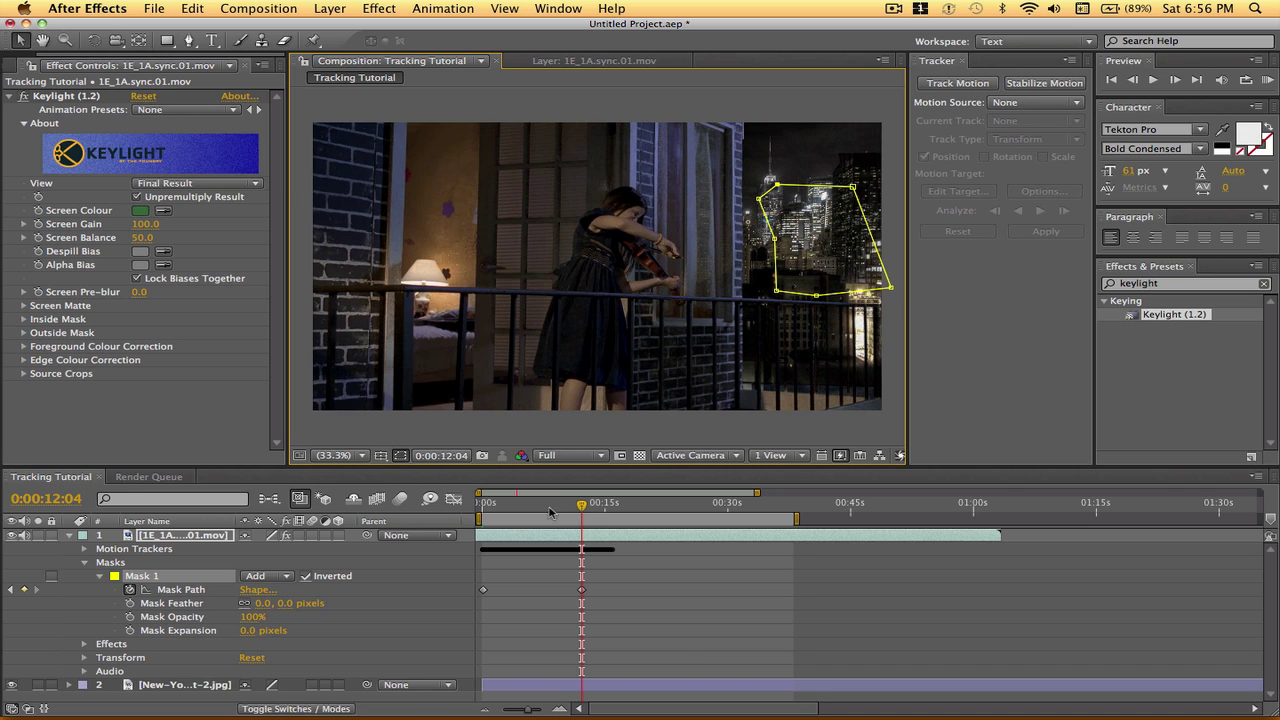
- Nudge the mask's lower-left corner near 0:00:08:16 to keep covering the marker
mouse_move(581, 511)
left_mouse_down()
mouse_move(529, 511)
mouse_move(557, 511)
left_mouse_up()
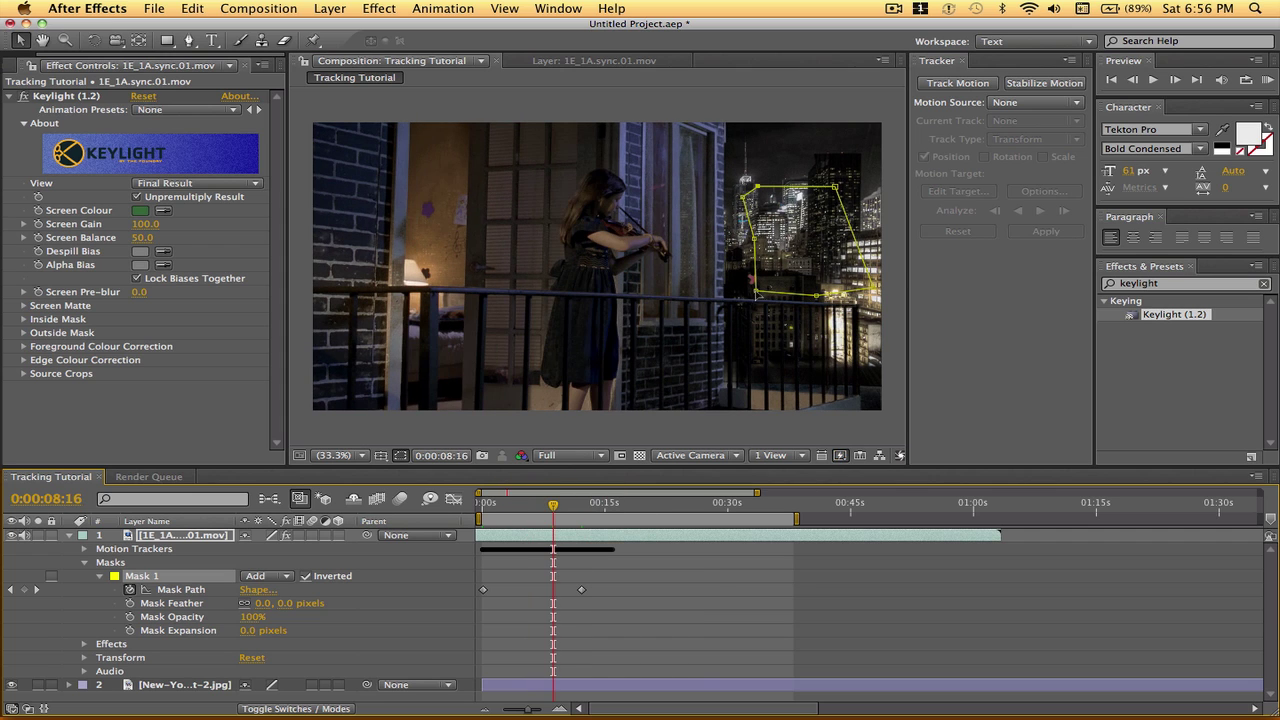
left_click_drag(757, 293, 736, 288)
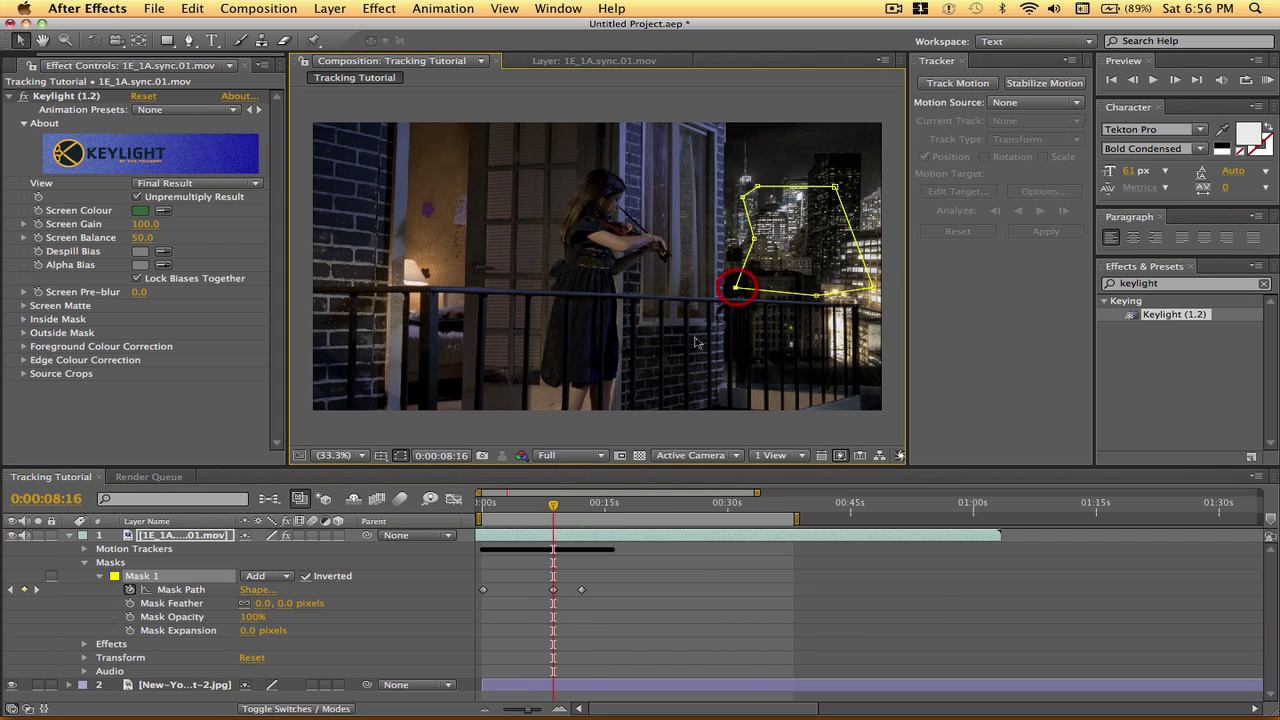
left_click_drag(552, 508, 497, 517)
left_click(822, 443)
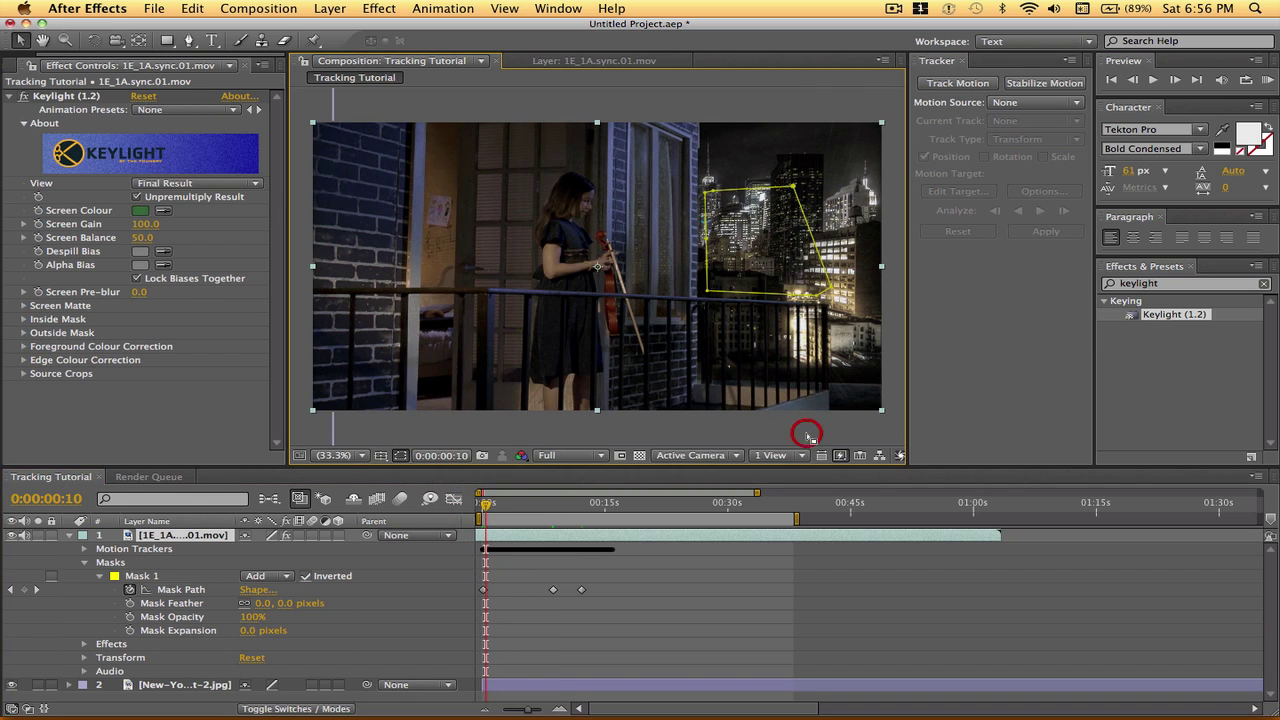
- Deselect the layer and preview the composite with the viewer resolution set to Half
left_click(295, 110)
key("space")
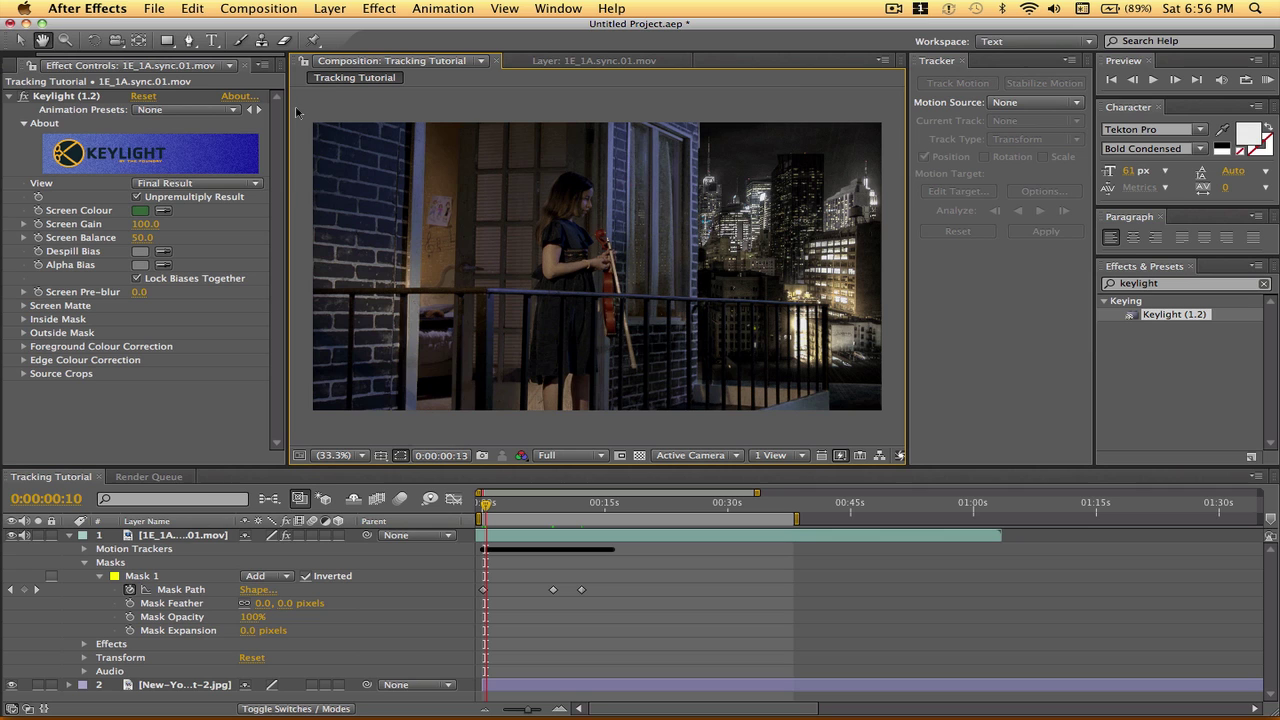
key("space")
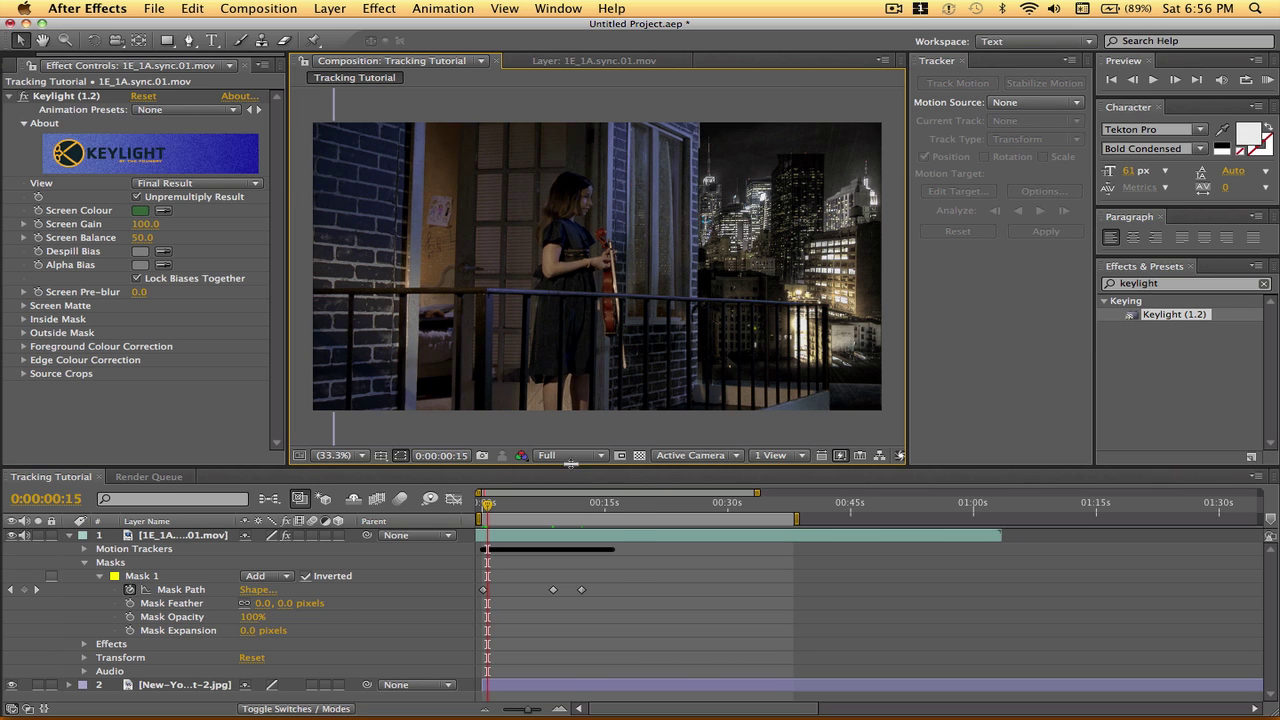
left_click(565, 455)
left_click(565, 506)
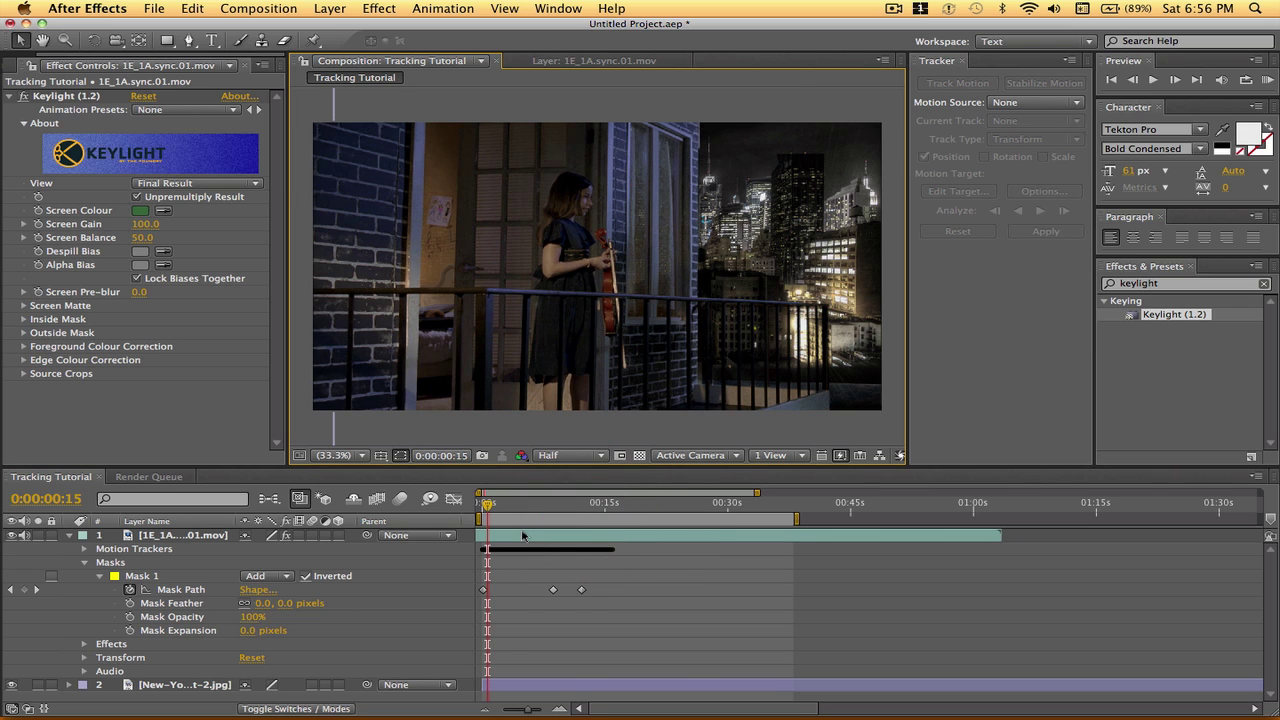
key("space")
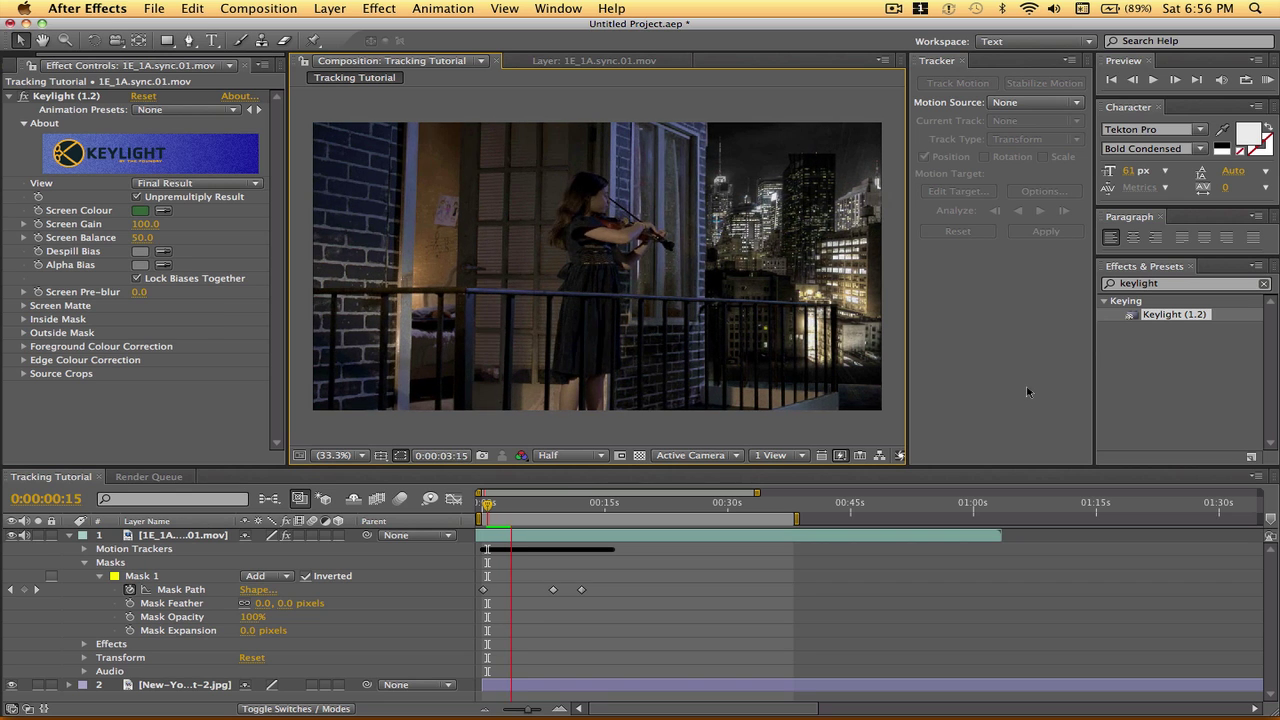
left_click(803, 432)
left_click_drag(529, 504, 503, 515)
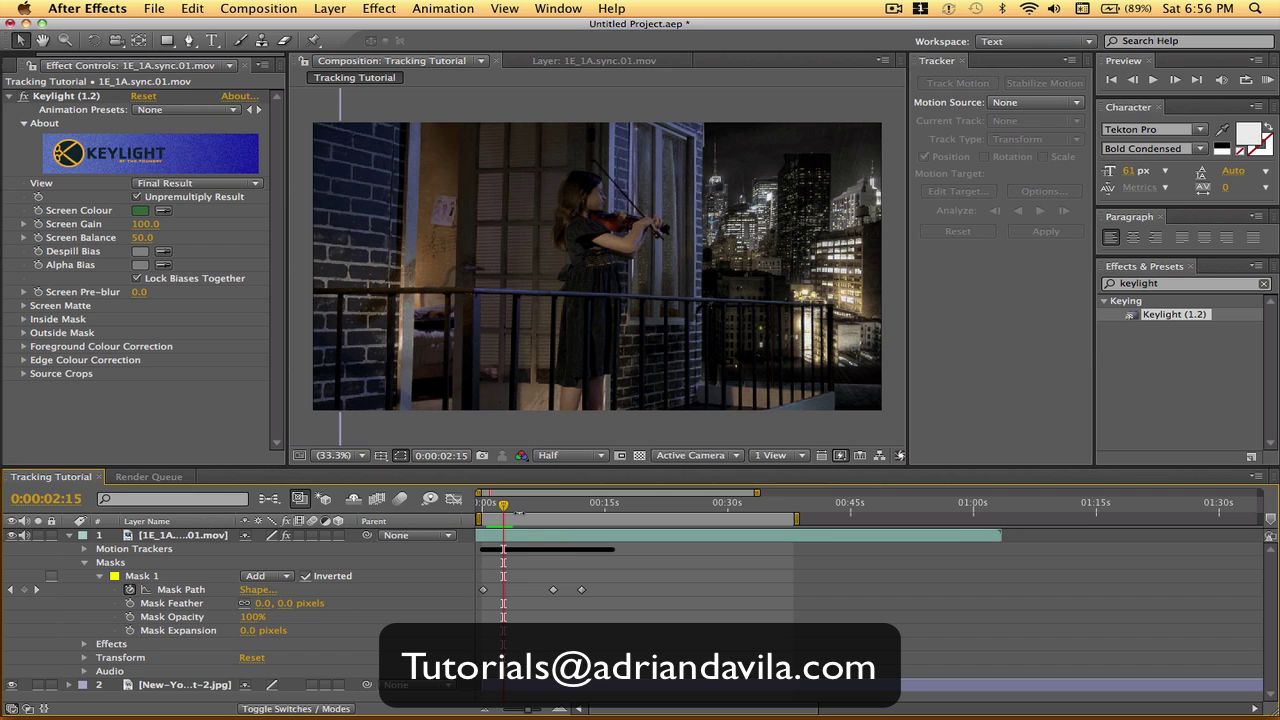
left_click_drag(508, 508, 535, 509)
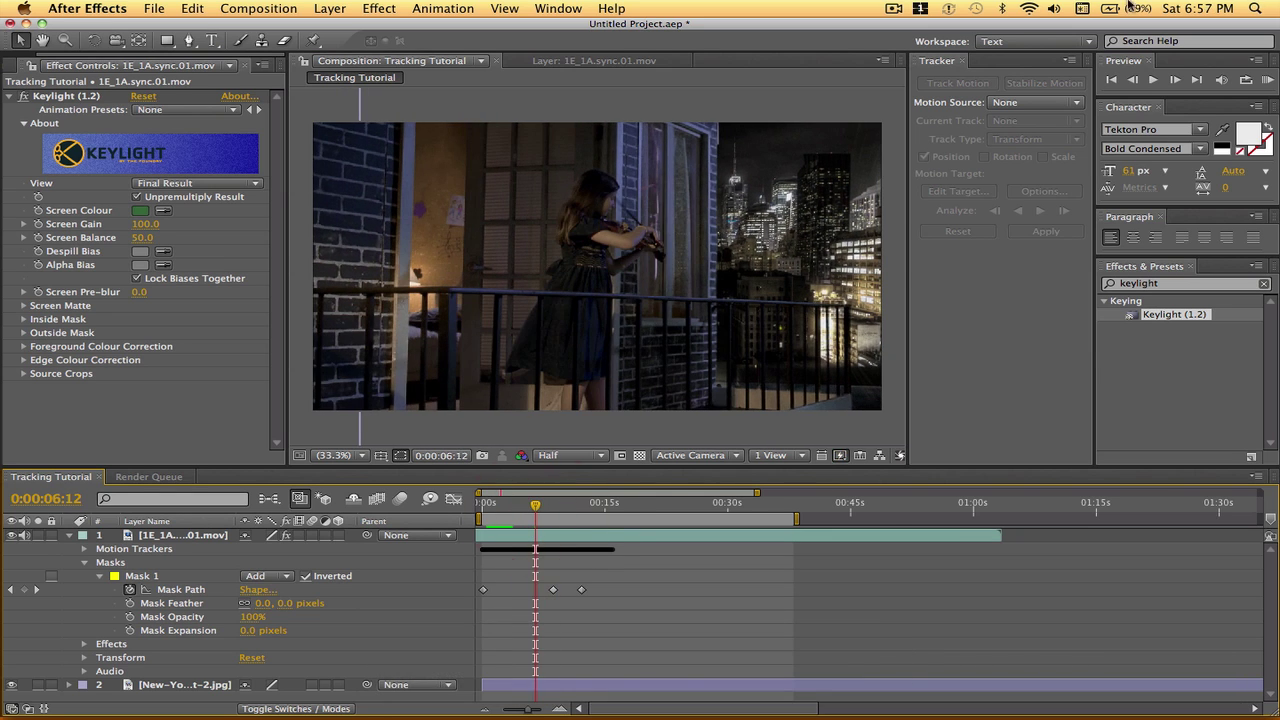